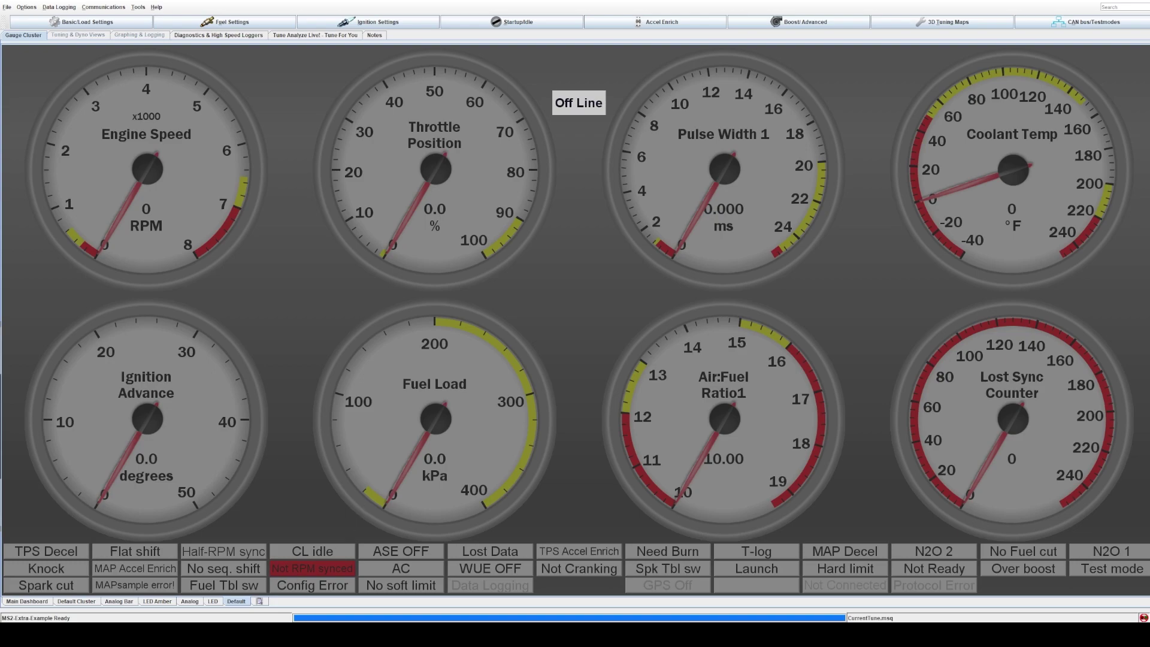
mouse_move(300, 635)
key(alt+Tab)
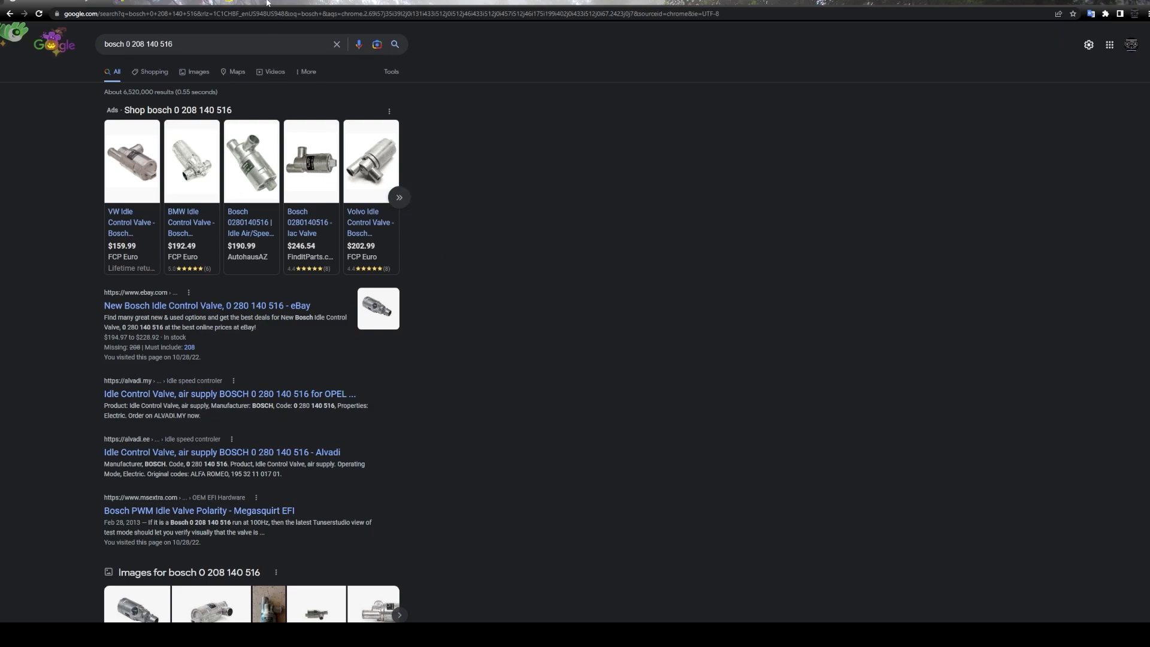
View the Haltech Bosch BAC/PWM 2-port valve page, then return to Google and select the query
mouse_move(262, 2)
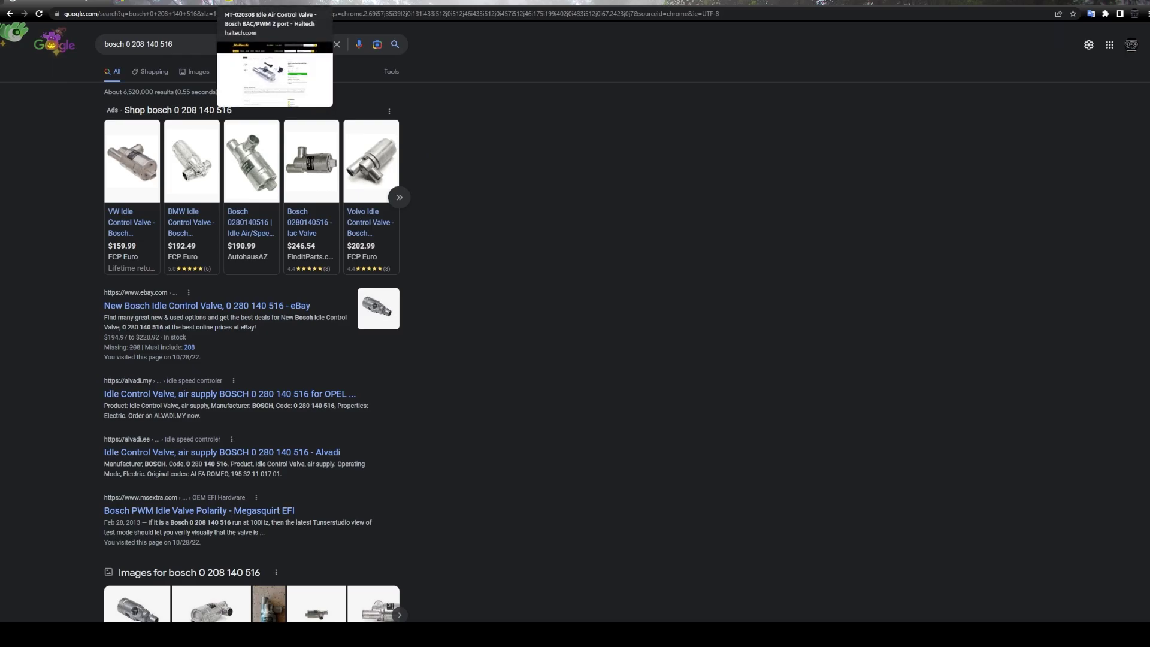
click(262, 2)
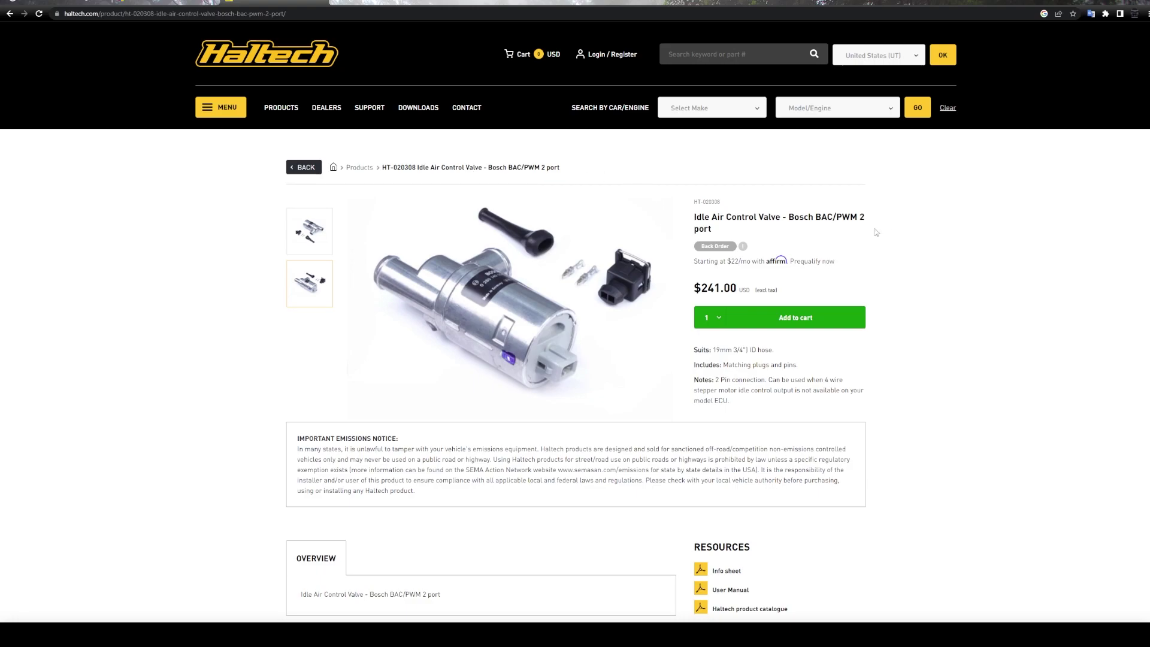
key(ctrl+shift+Tab)
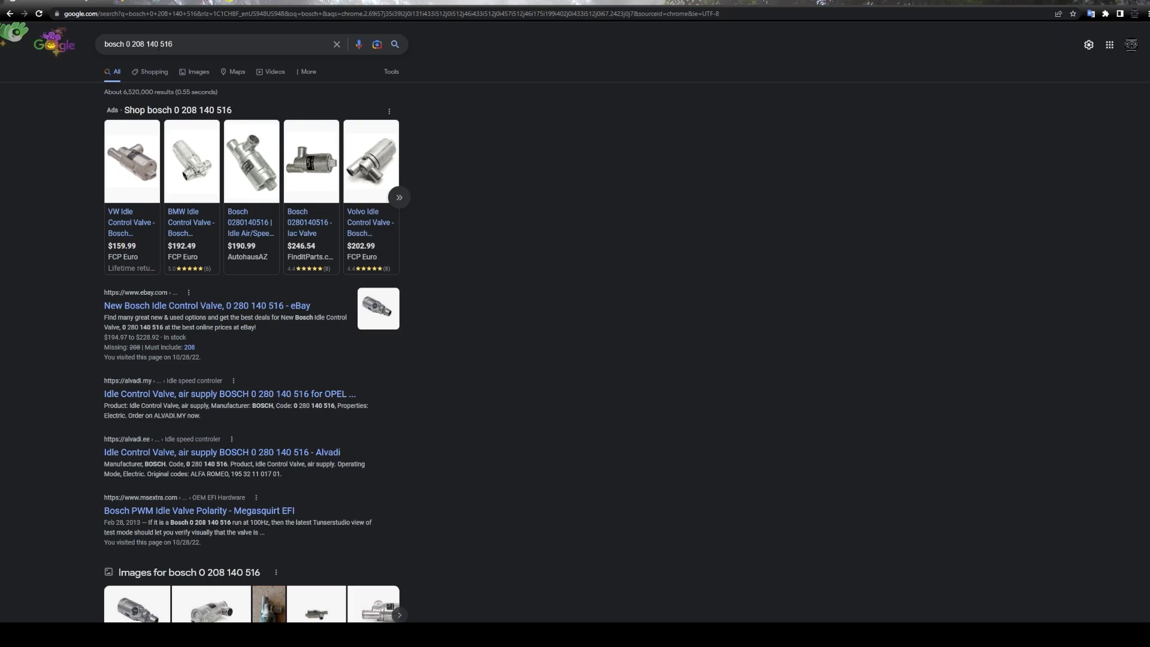
drag(173, 45, 97, 48)
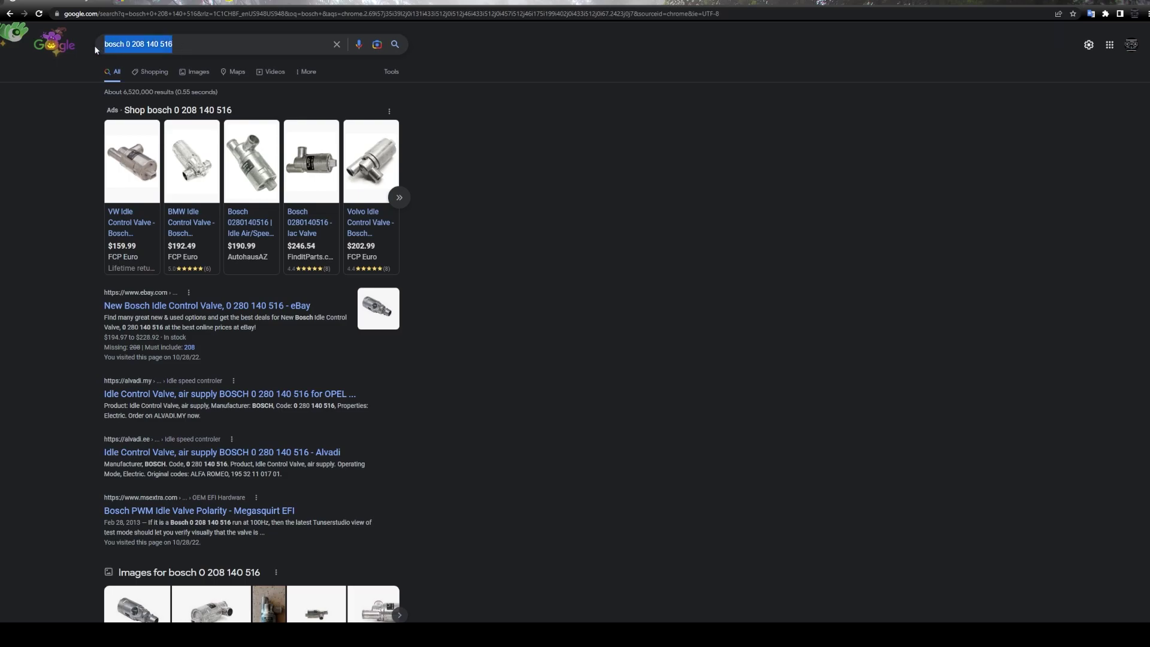
click(508, 330)
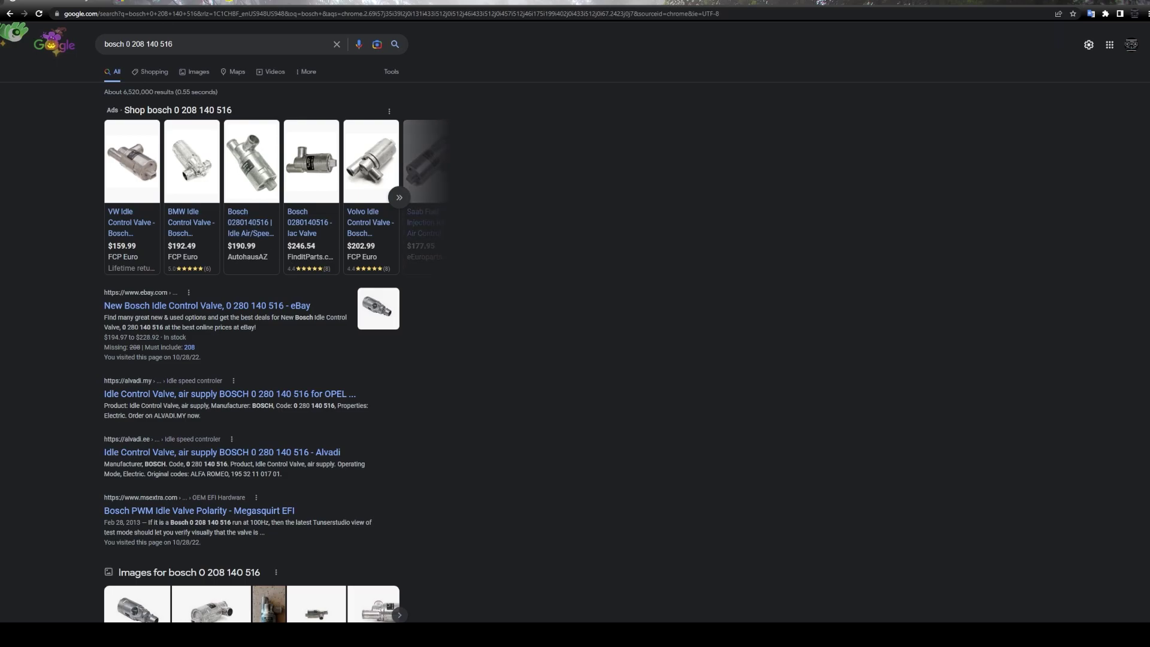
Return to the $241.00 Haltech Bosch BAC/PWM 2-port idle air control valve page
click(254, 2)
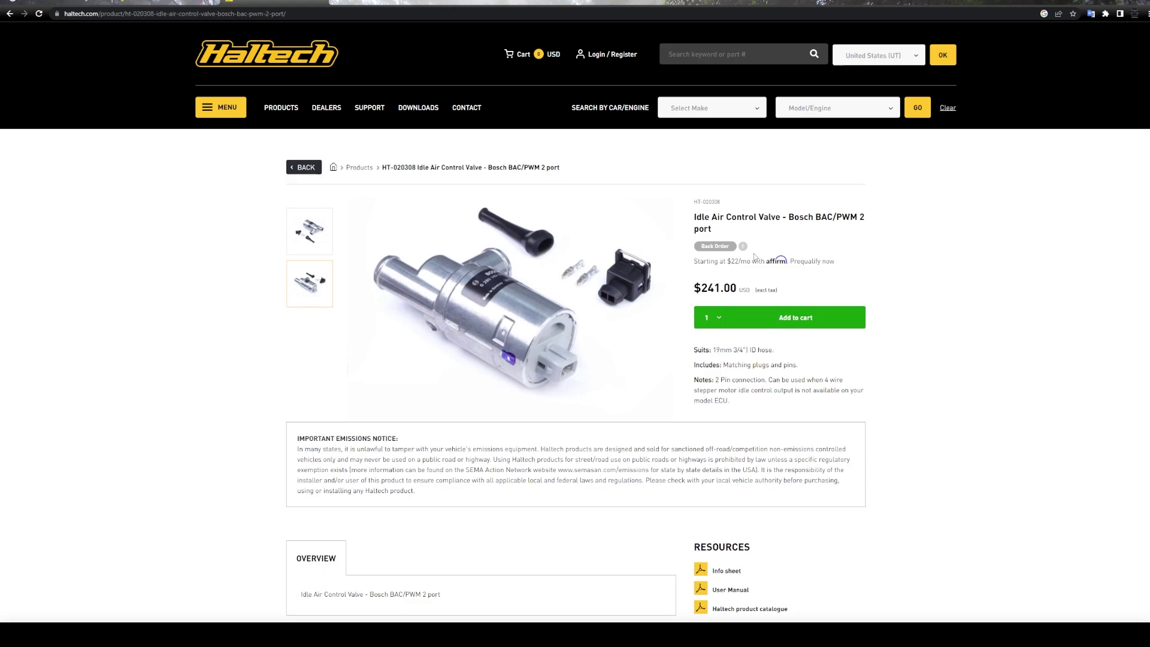
Browse eBay's 466 'Bosch idle valve' listings, then go back to the Google results
click(160, 2)
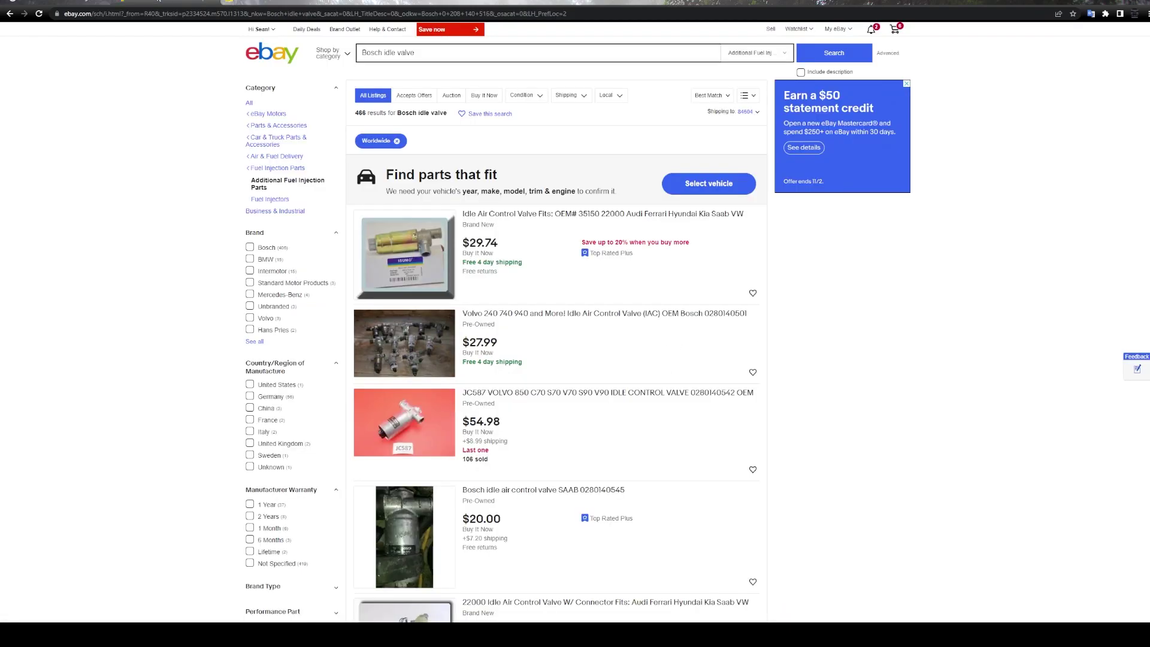
scroll(563, 474, down, 4)
scroll(562, 466, up, 3)
scroll(562, 468, up, 1)
scroll(557, 467, down, 8)
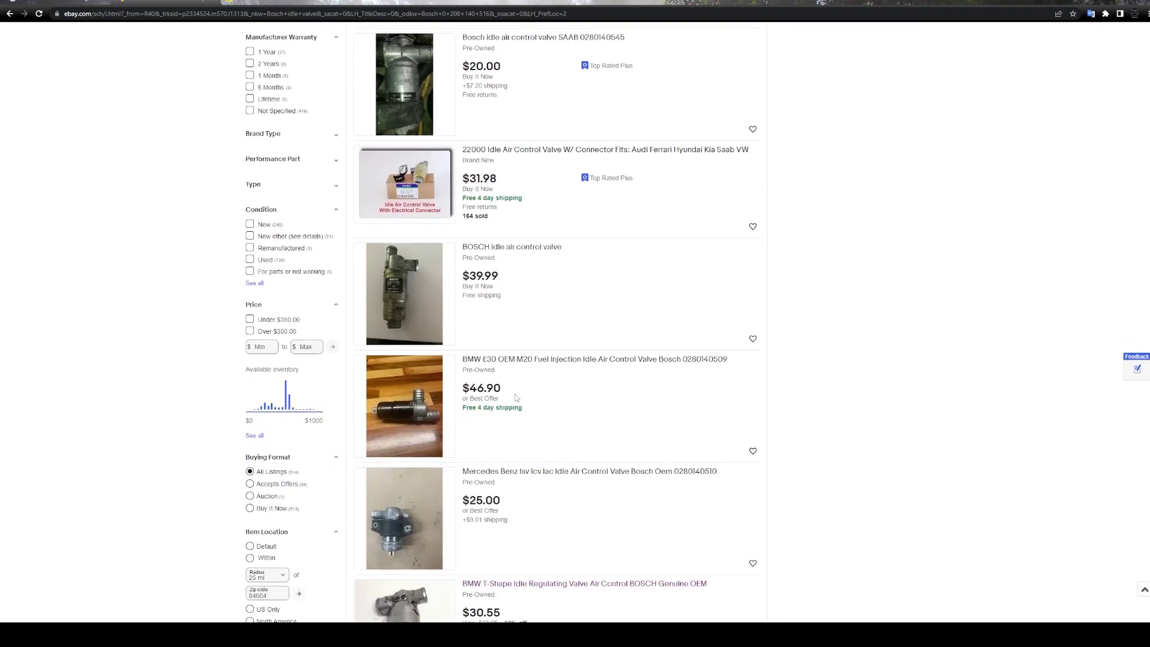
scroll(491, 392, down, 5)
scroll(602, 430, down, 9)
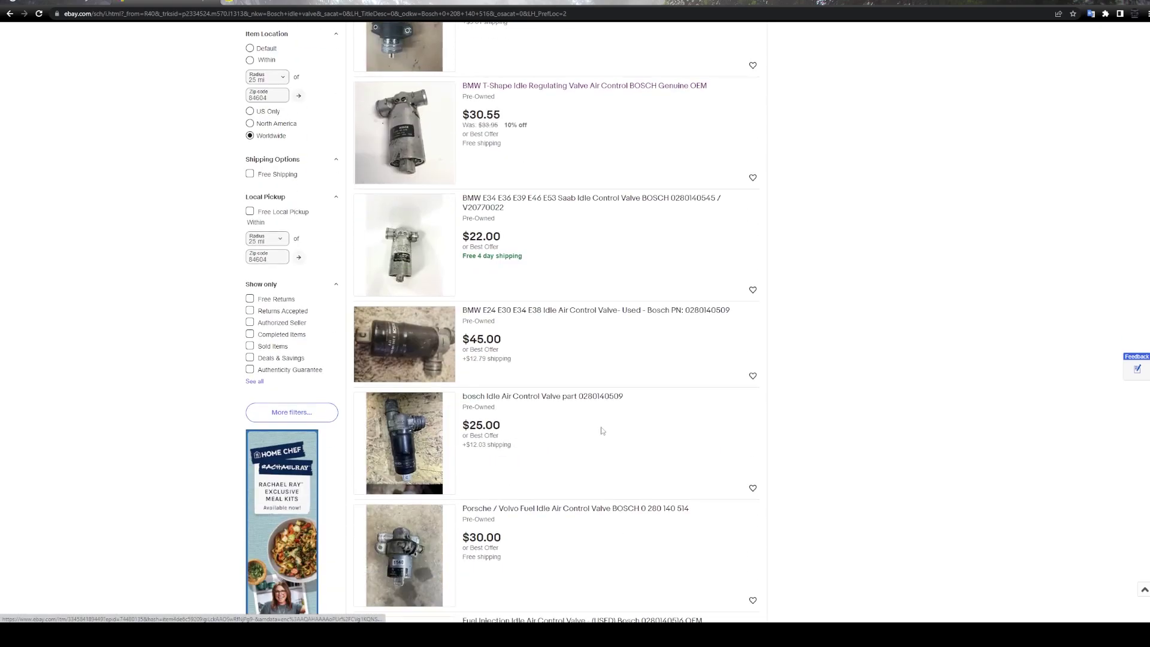
scroll(602, 430, up, 9)
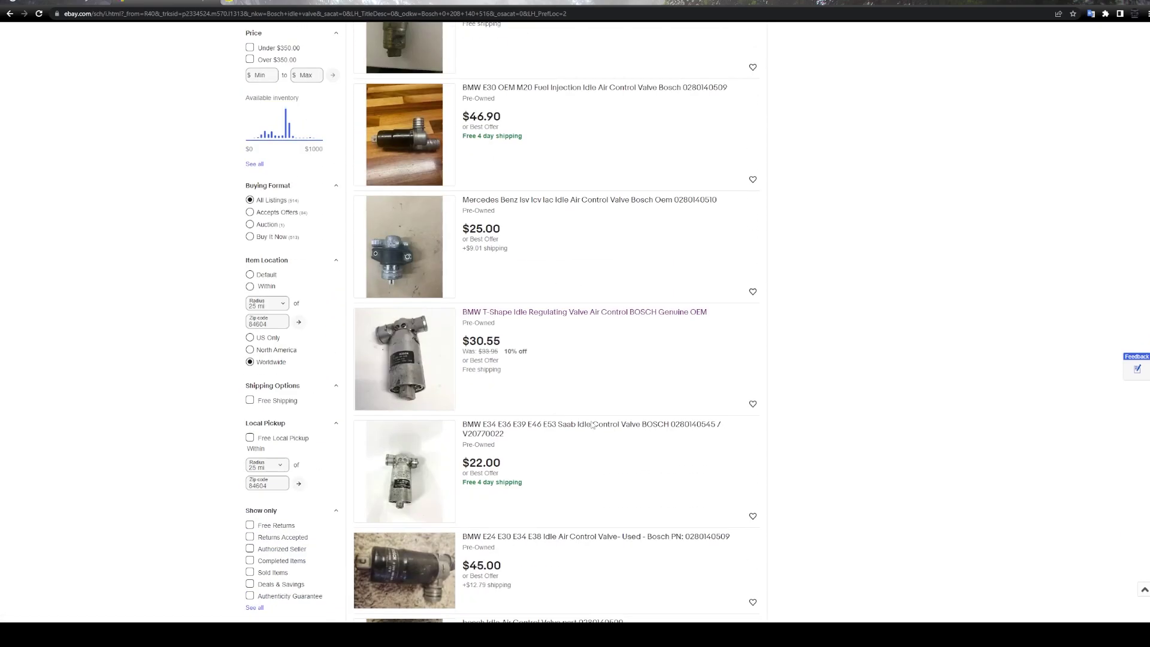
click(57, 5)
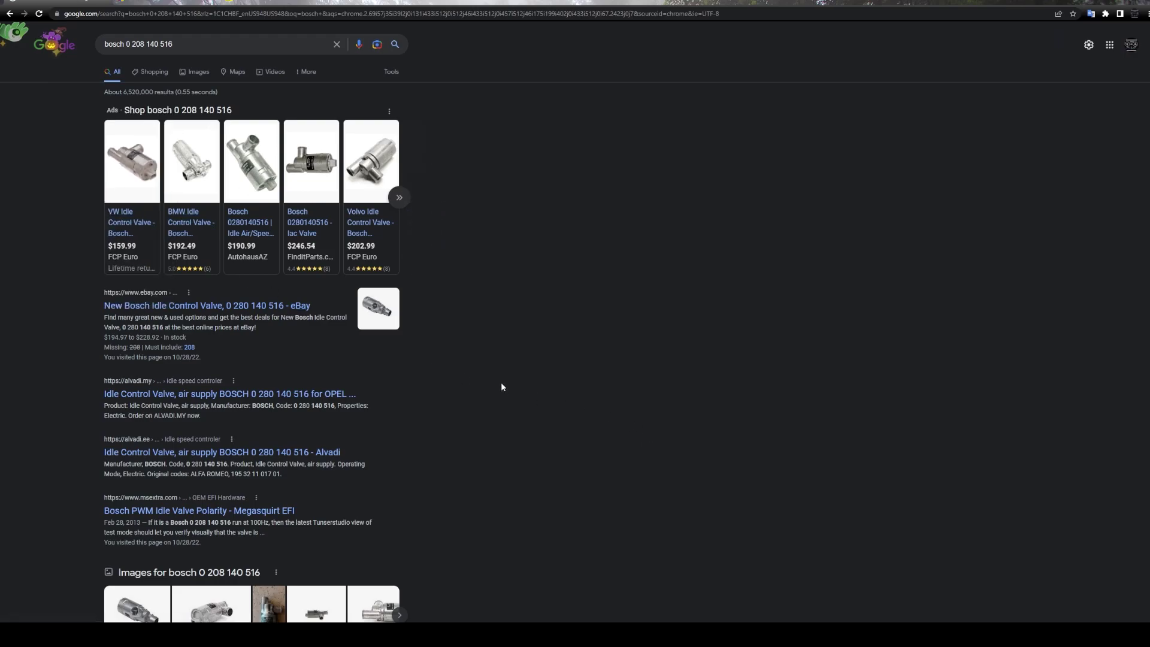
Open FCP Euro's $159.99 VW Idle Control Valve - Bosch 037906457E page, then return to eBay
click(116, 234)
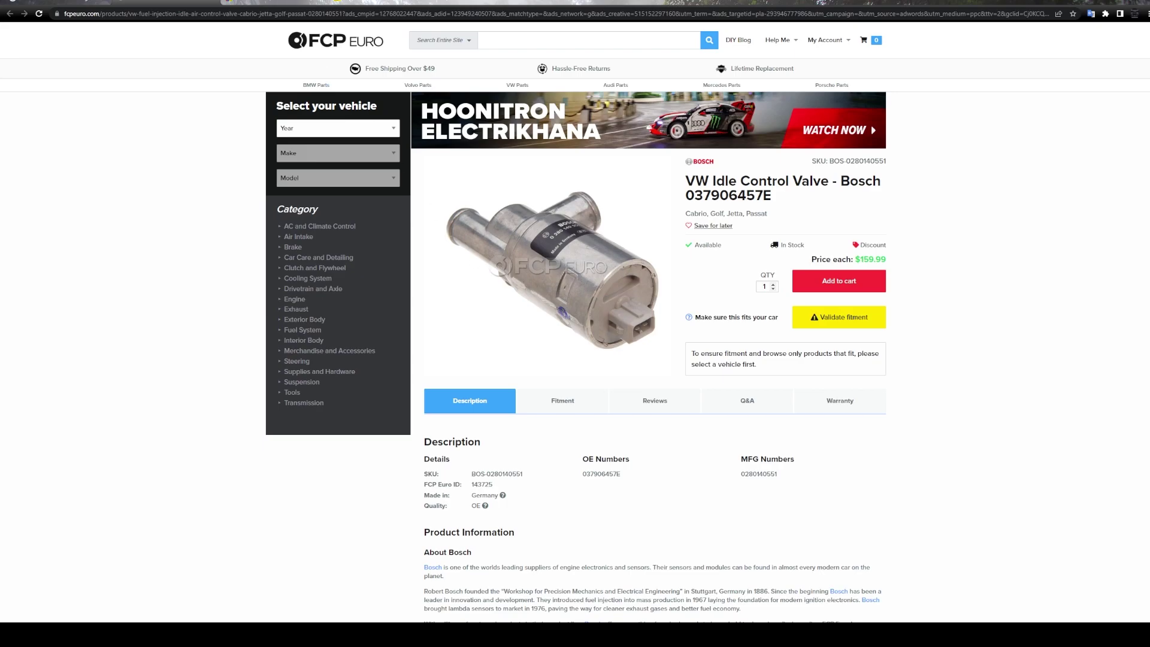
key(ctrl+Tab)
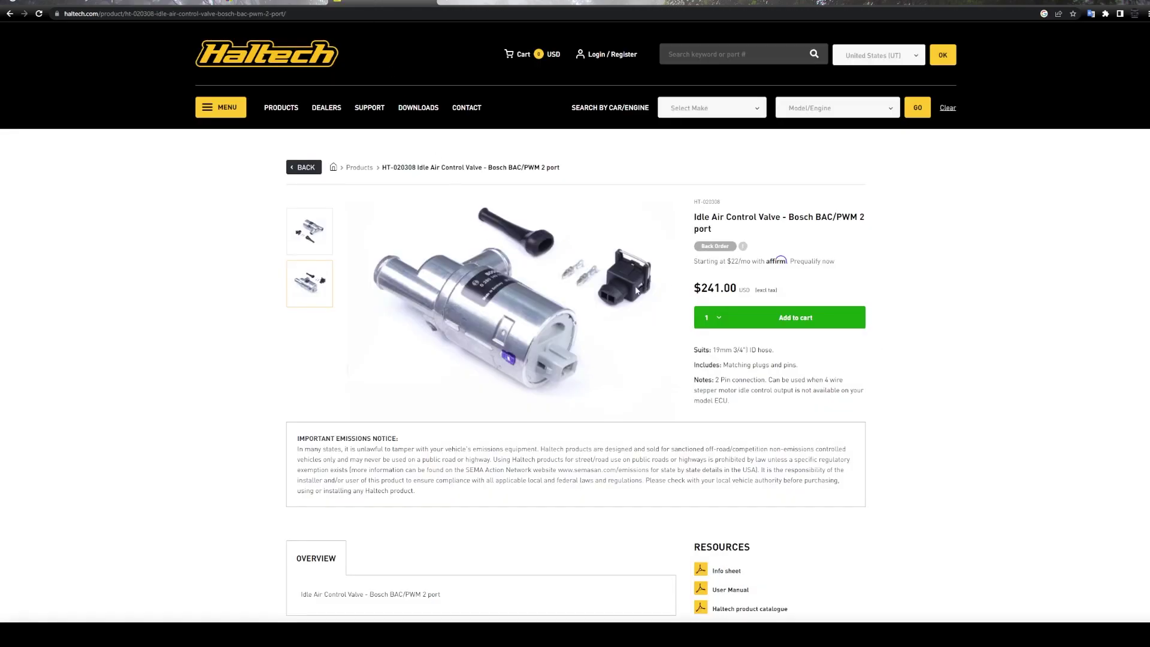
key(ctrl+Tab)
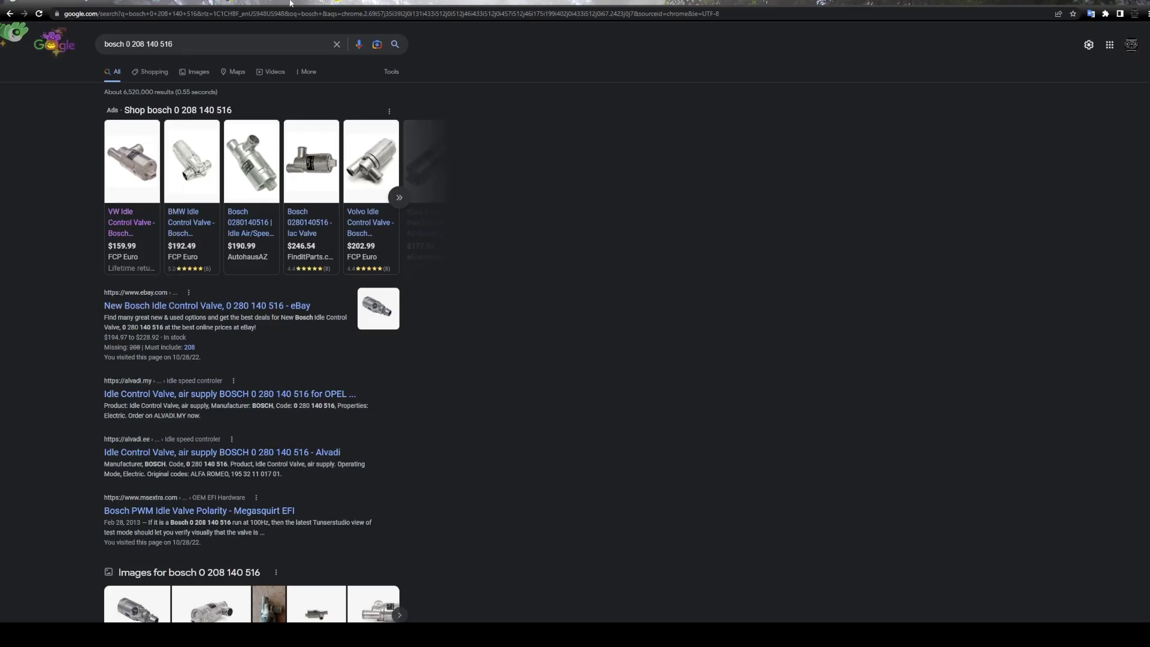
key(ctrl+Tab)
click(356, 3)
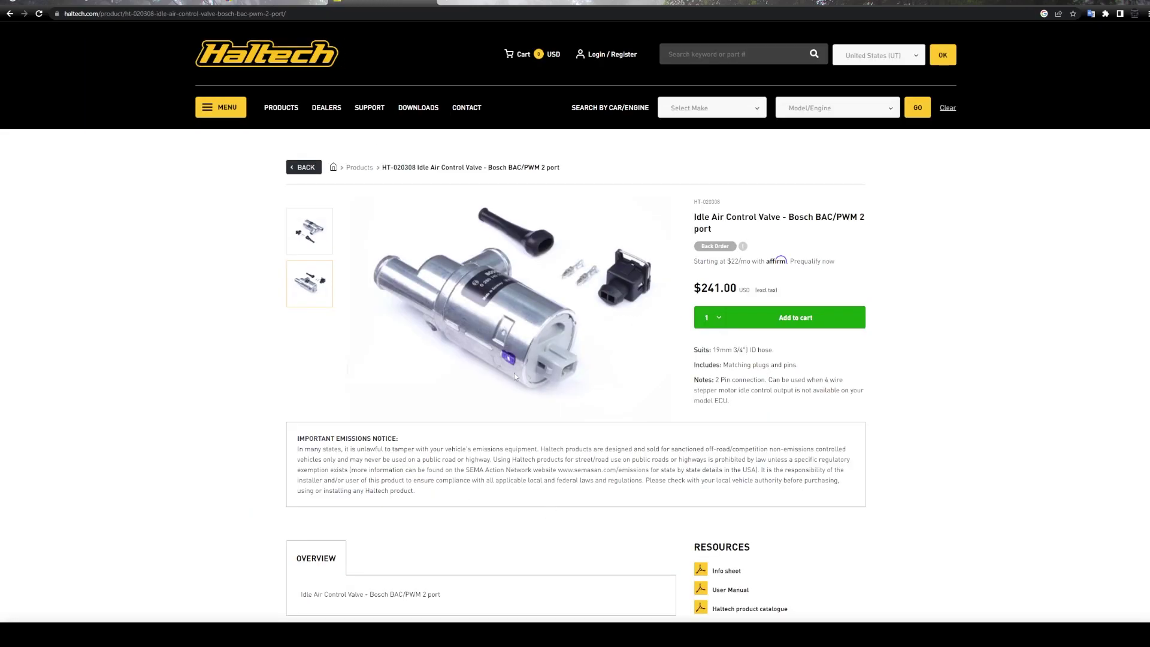
key(ctrl+Tab)
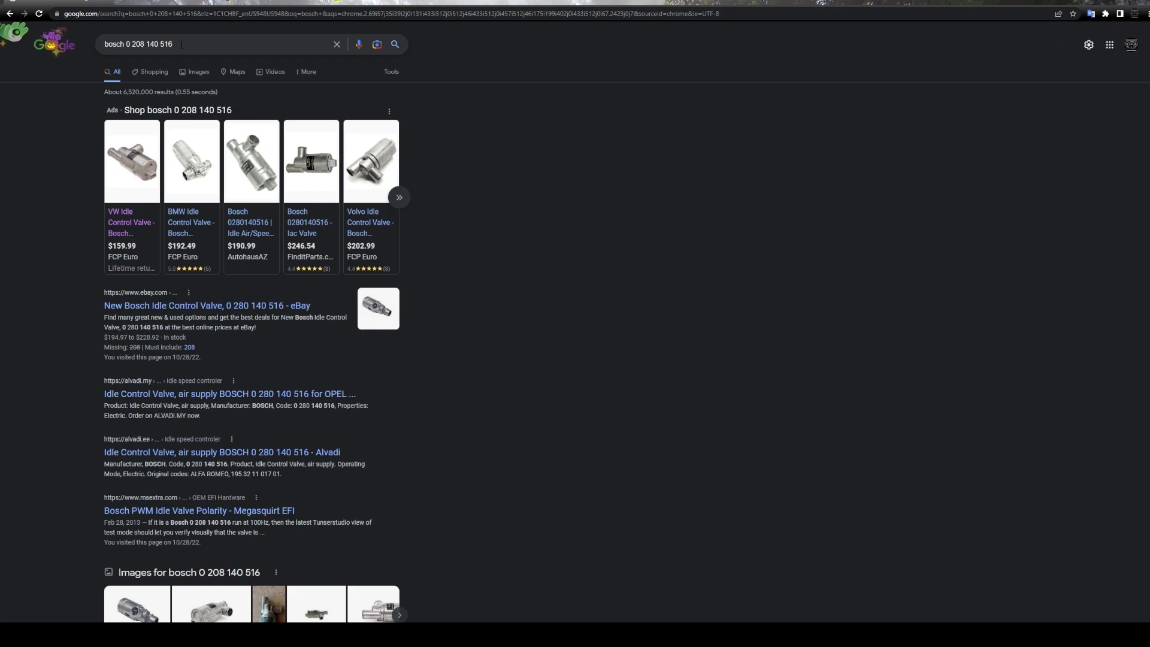
click(152, 6)
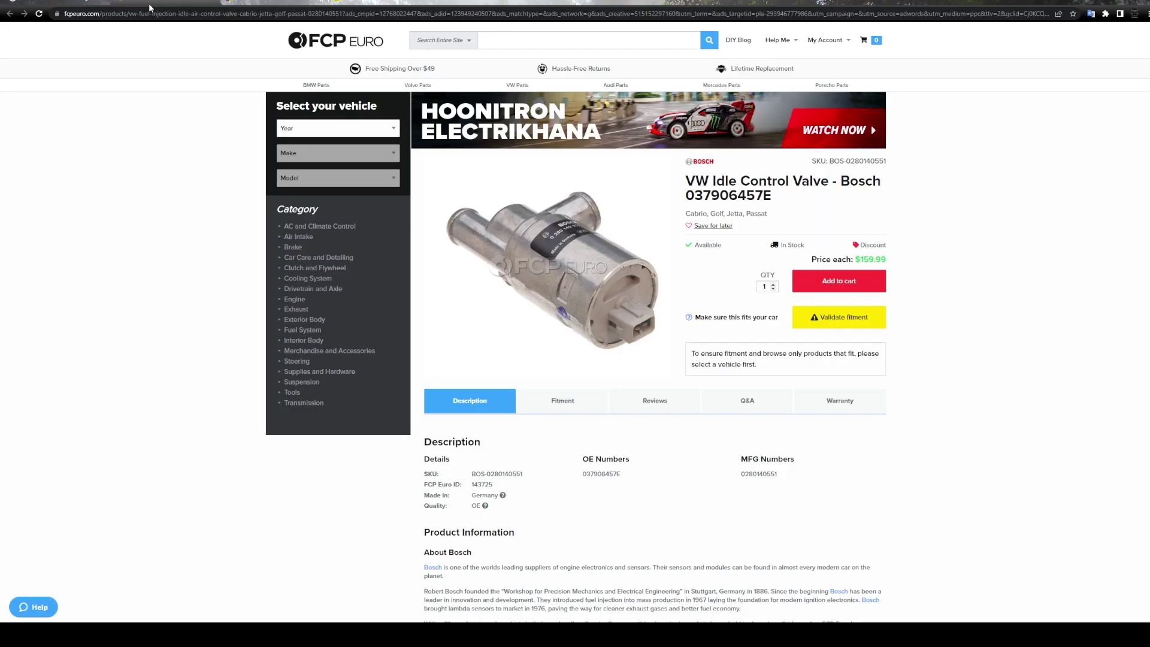
click(294, 5)
scroll(593, 419, up, 4)
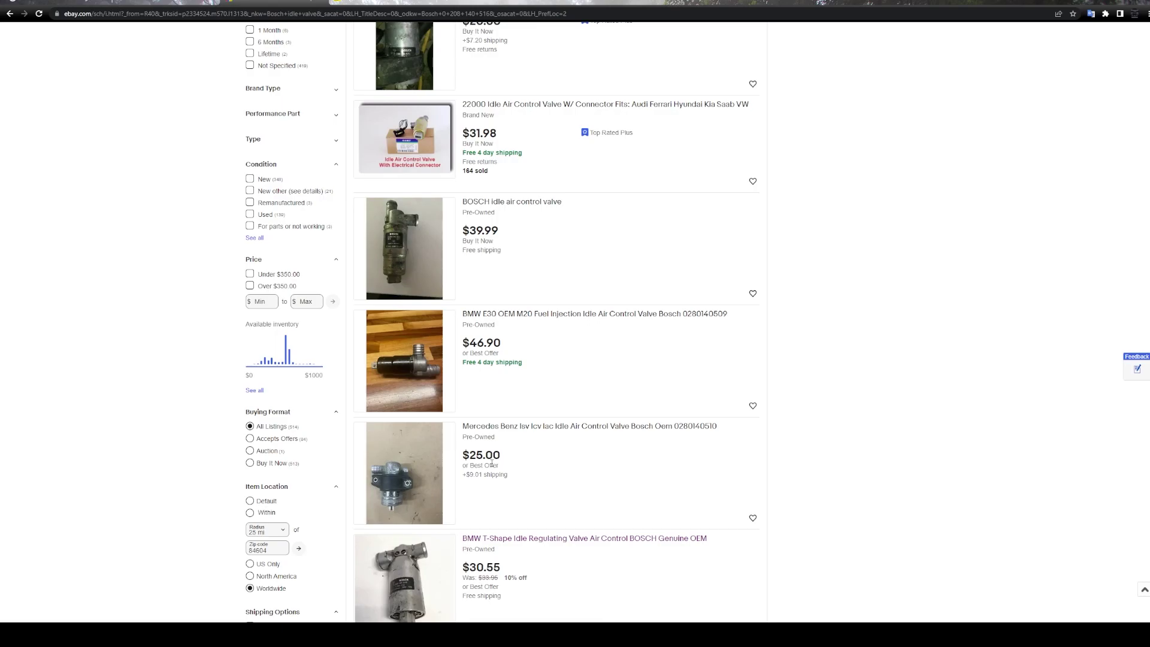
scroll(491, 463, up, 2)
scroll(529, 317, down, 2)
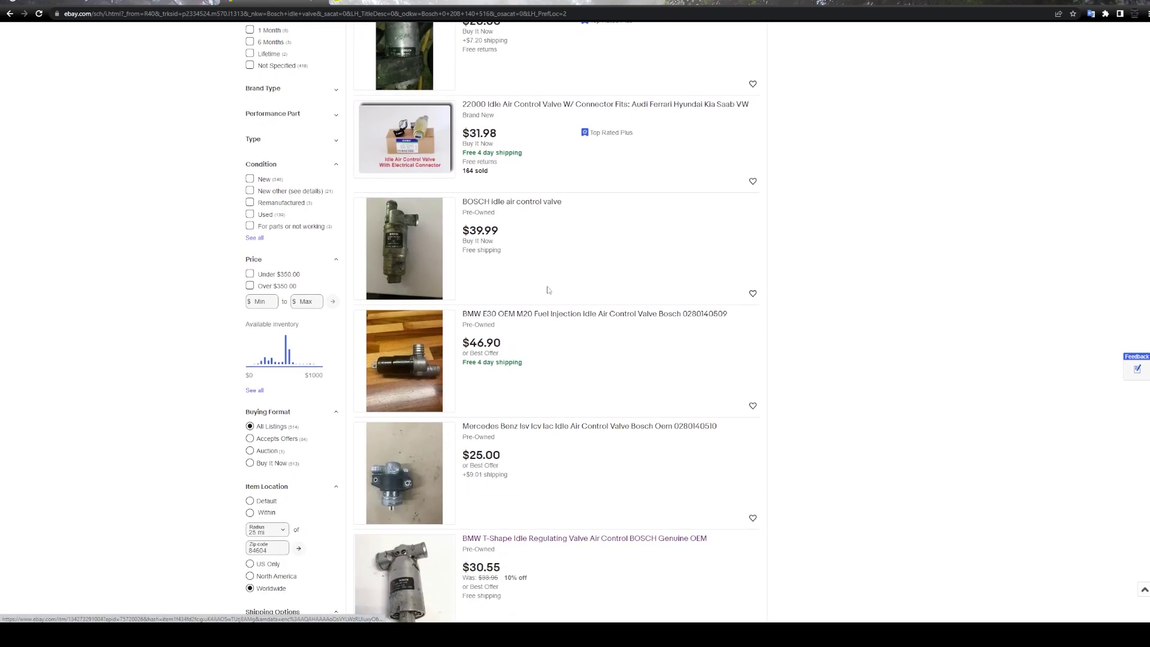
click(529, 317)
Flip between the listing's first and second valve photos
mouse_move(314, 178)
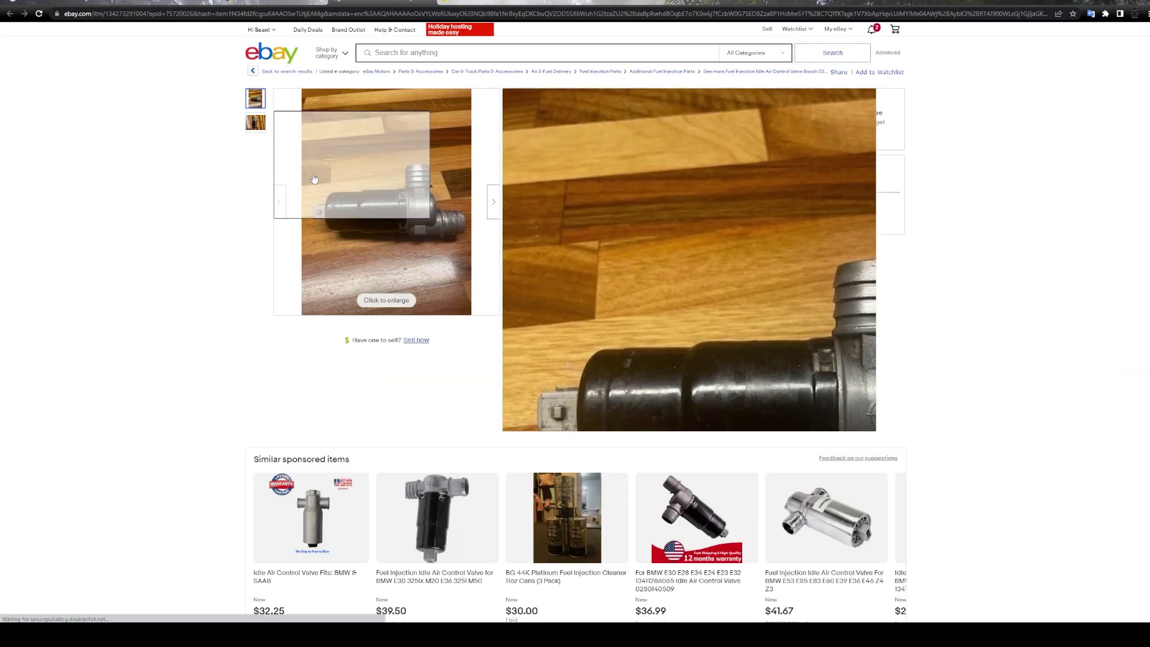
click(493, 202)
mouse_move(395, 206)
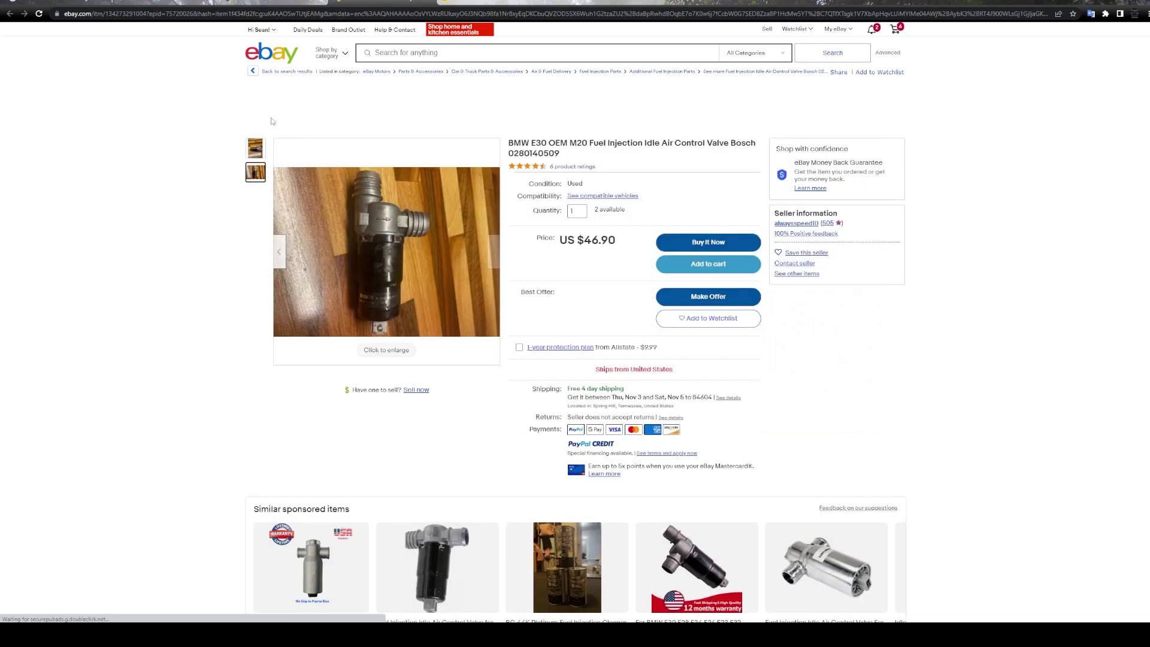
click(493, 202)
mouse_move(429, 258)
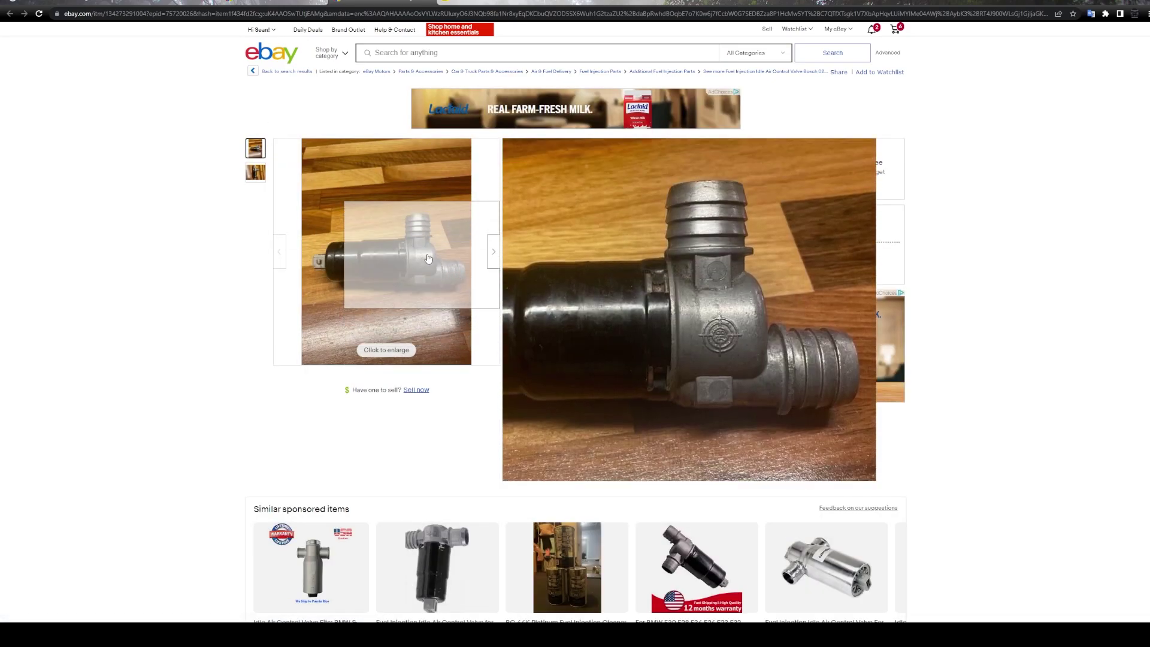
mouse_move(423, 281)
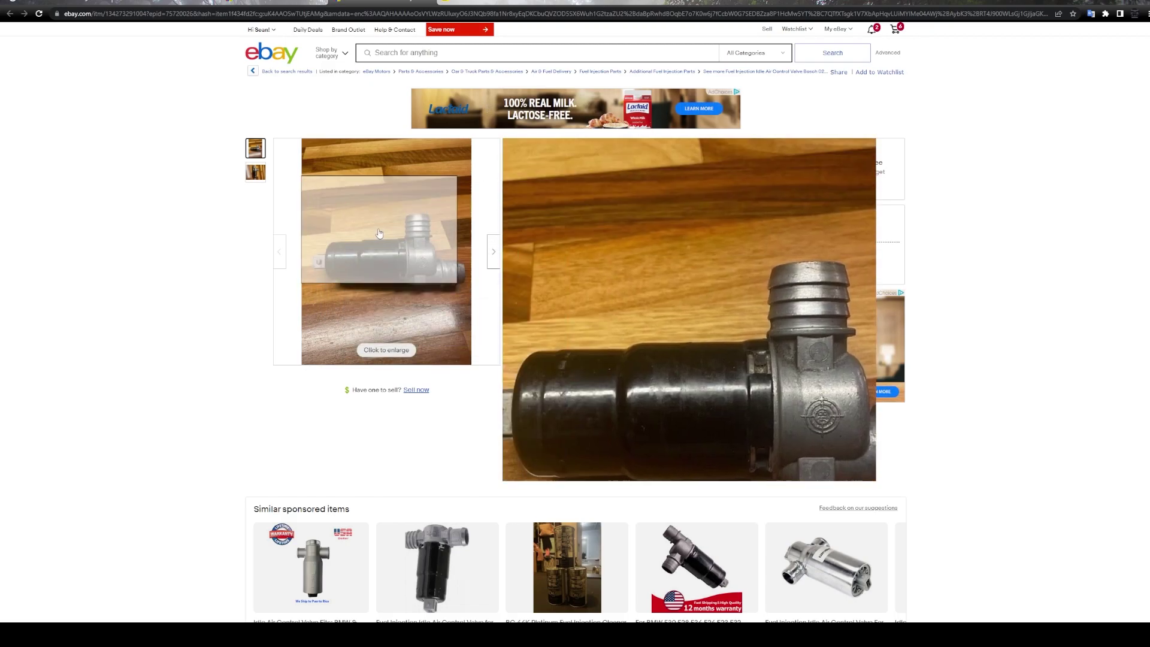
mouse_move(548, 168)
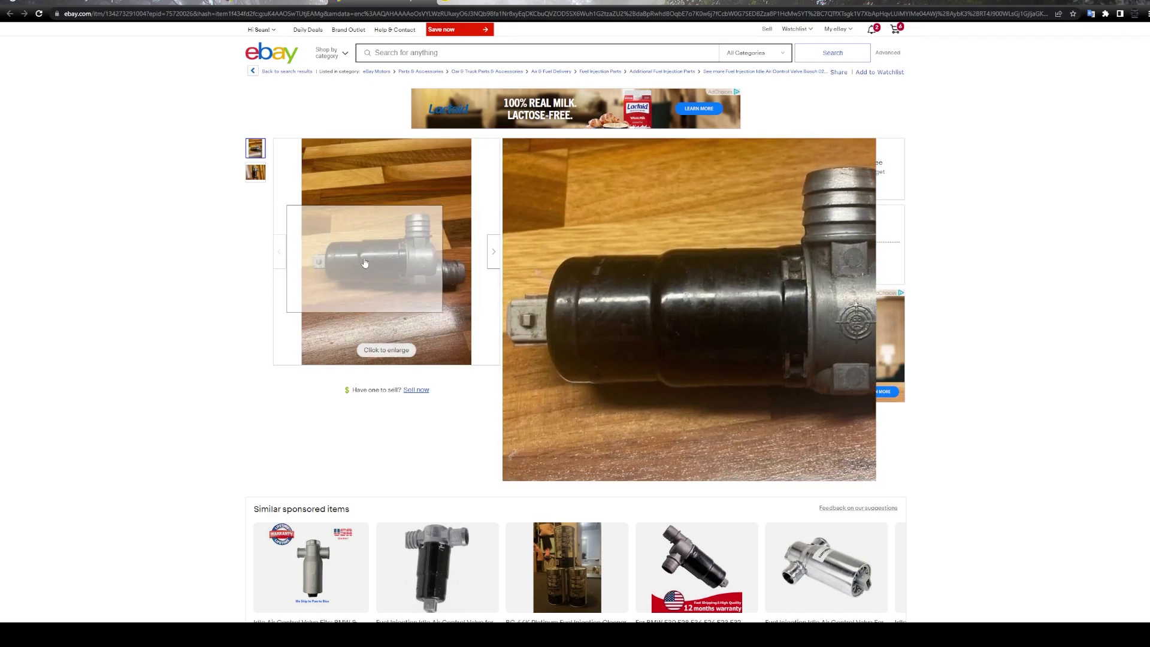
click(256, 172)
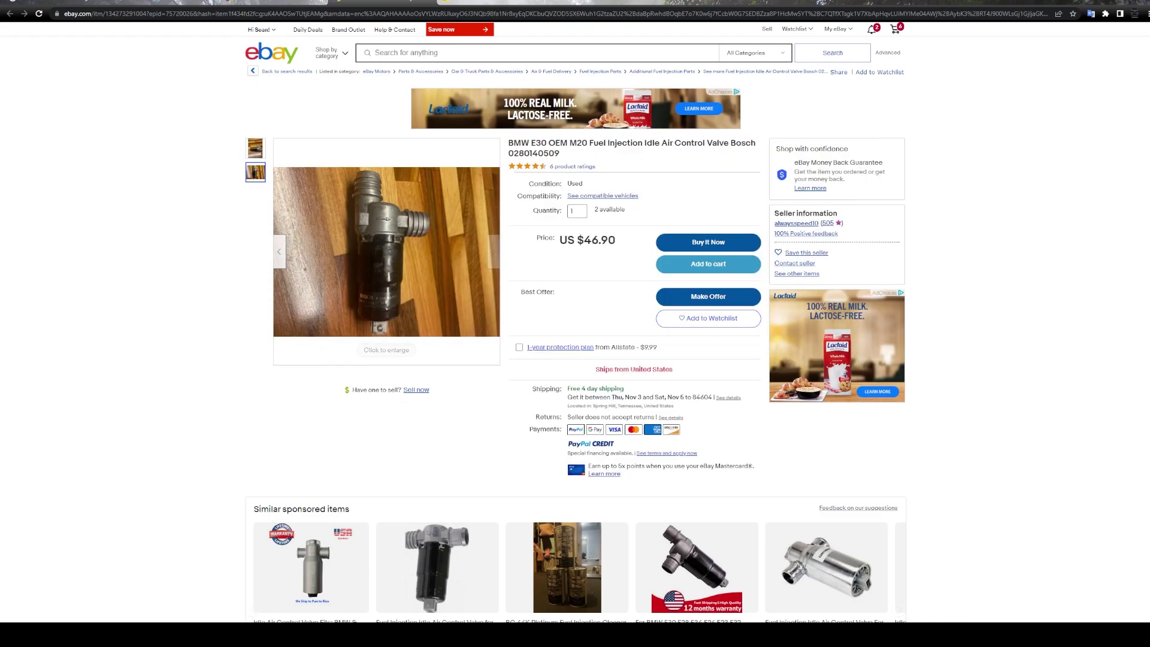
Return to the eBay search results and scroll down the Bosch idle valve listings
click(9, 14)
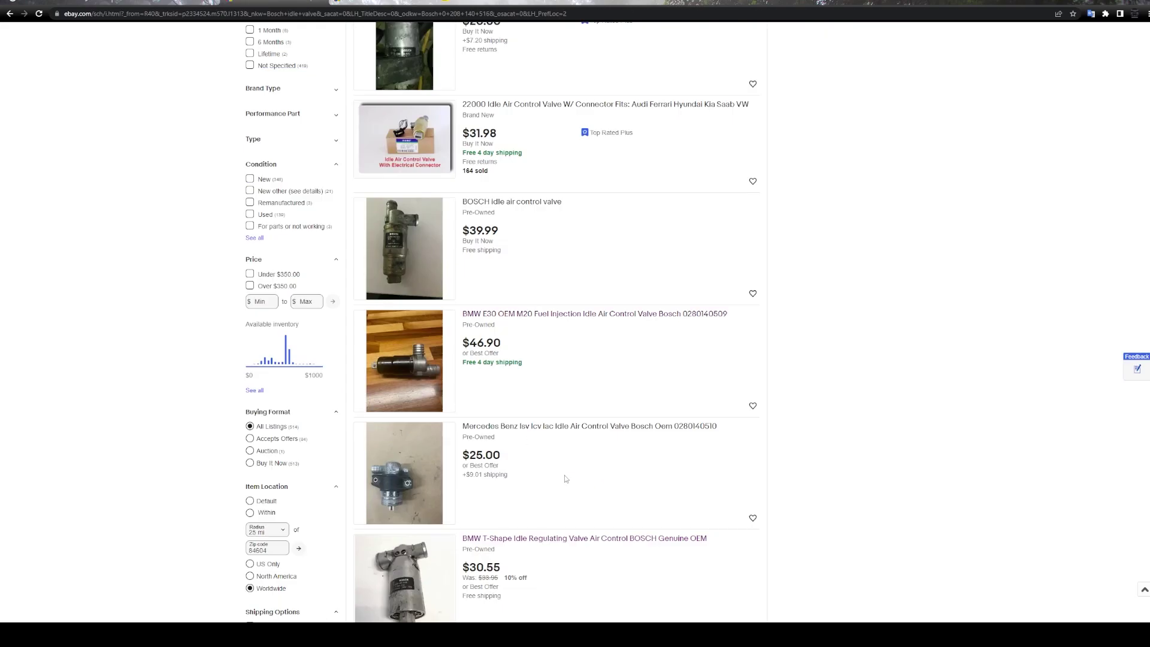
scroll(564, 475, down, 3)
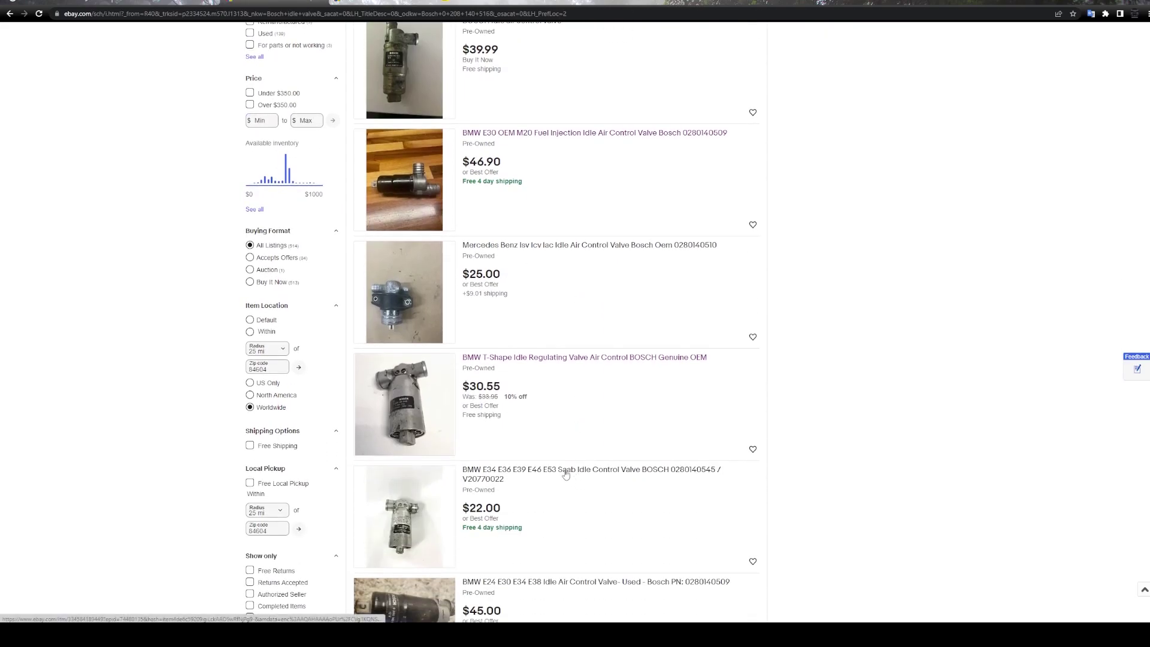
scroll(524, 483, down, 3)
scroll(525, 483, down, 2)
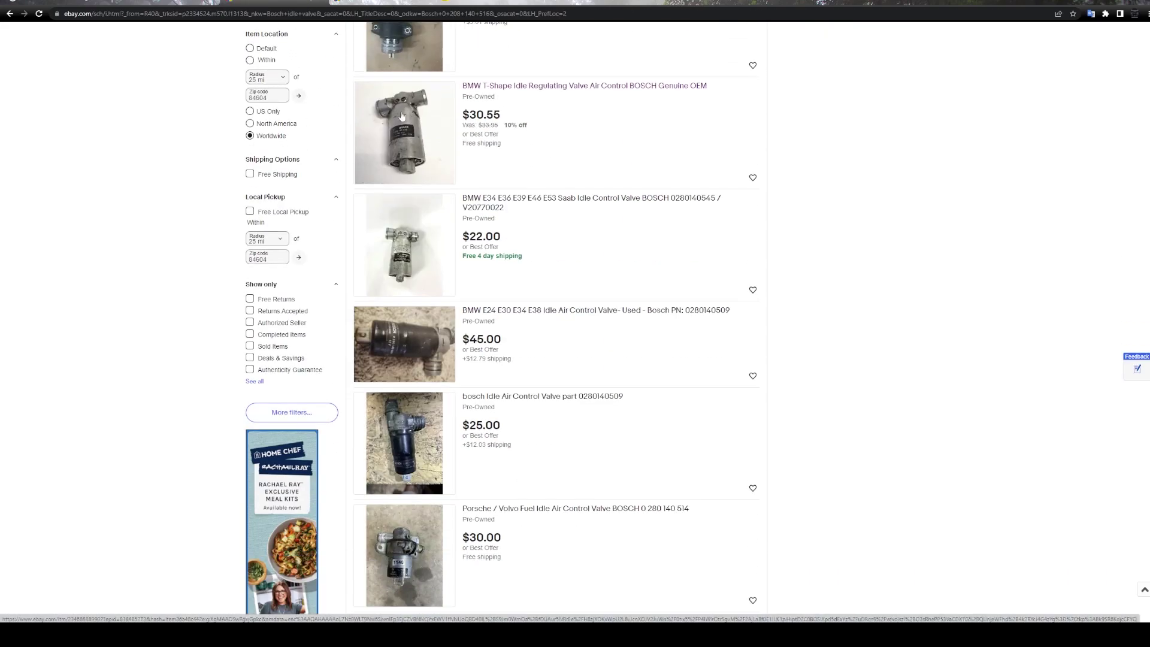
Check the $30.55 BMW T-Shape Bosch valve listing's photos, then go back and change tabs
click(515, 176)
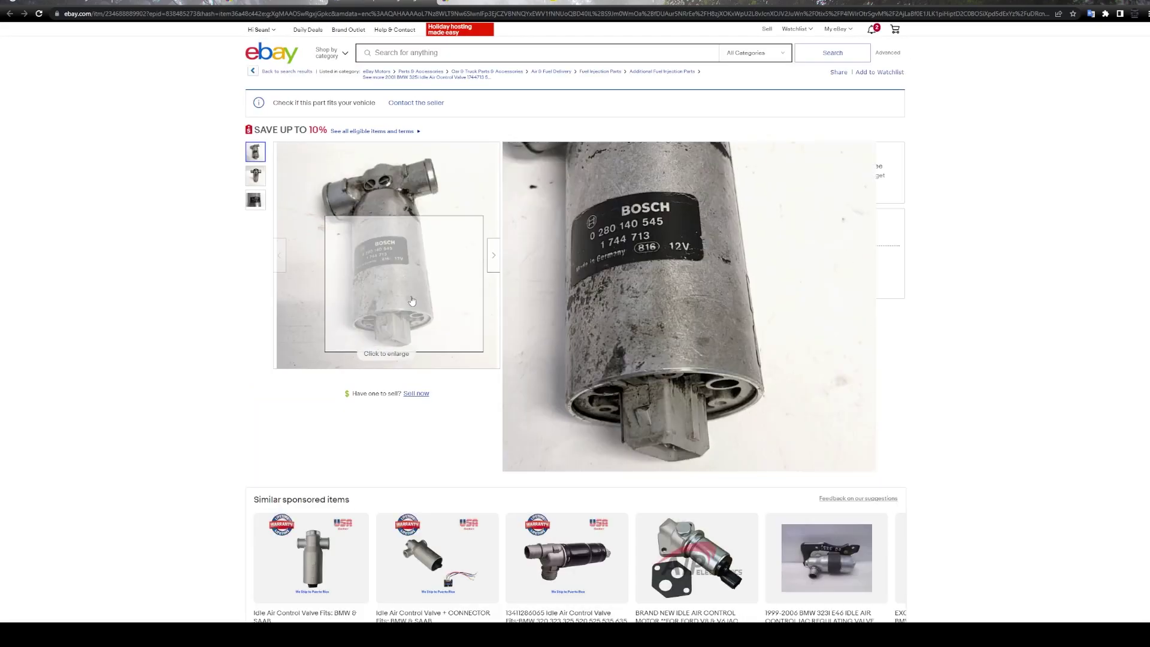
click(255, 175)
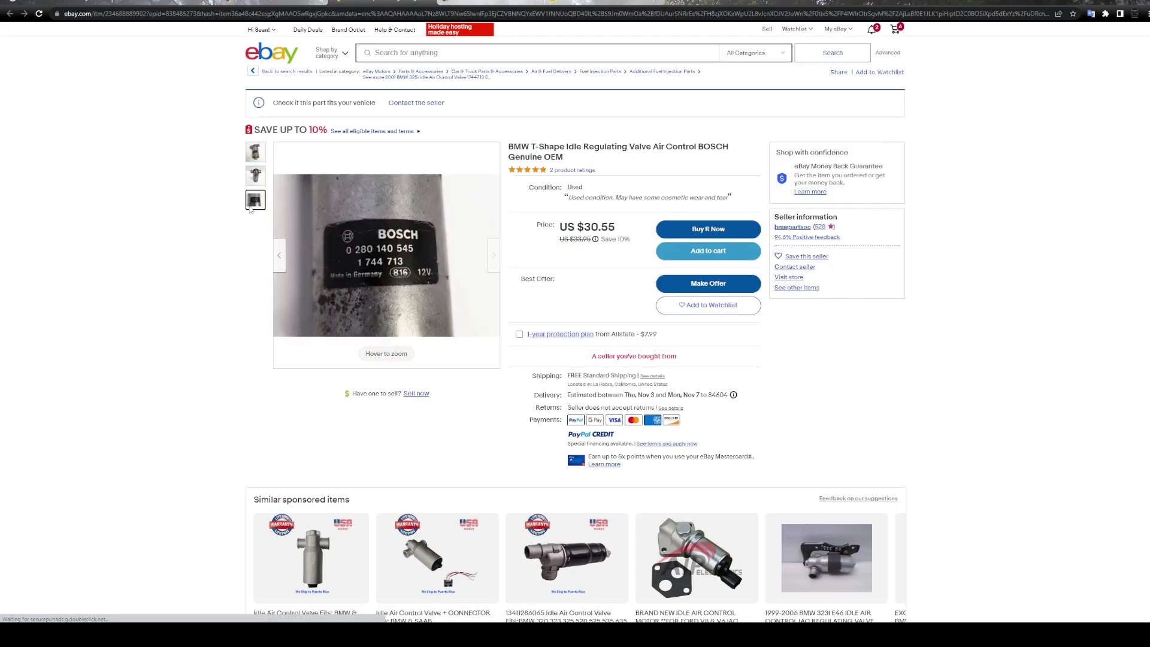
mouse_move(395, 376)
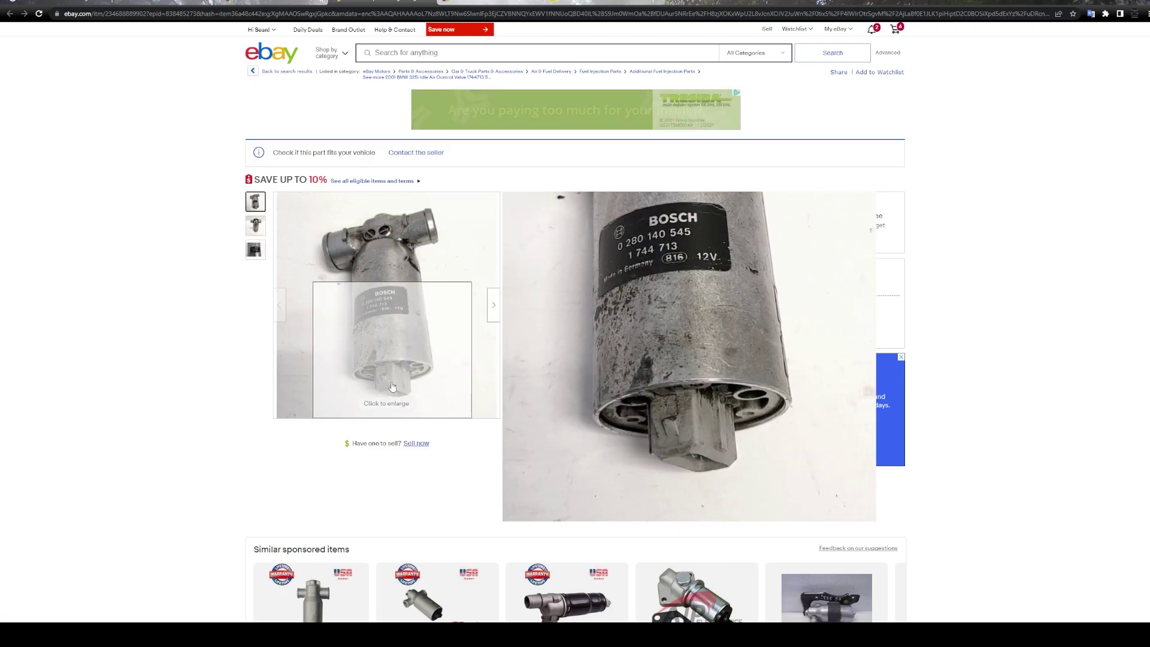
key(alt+Left)
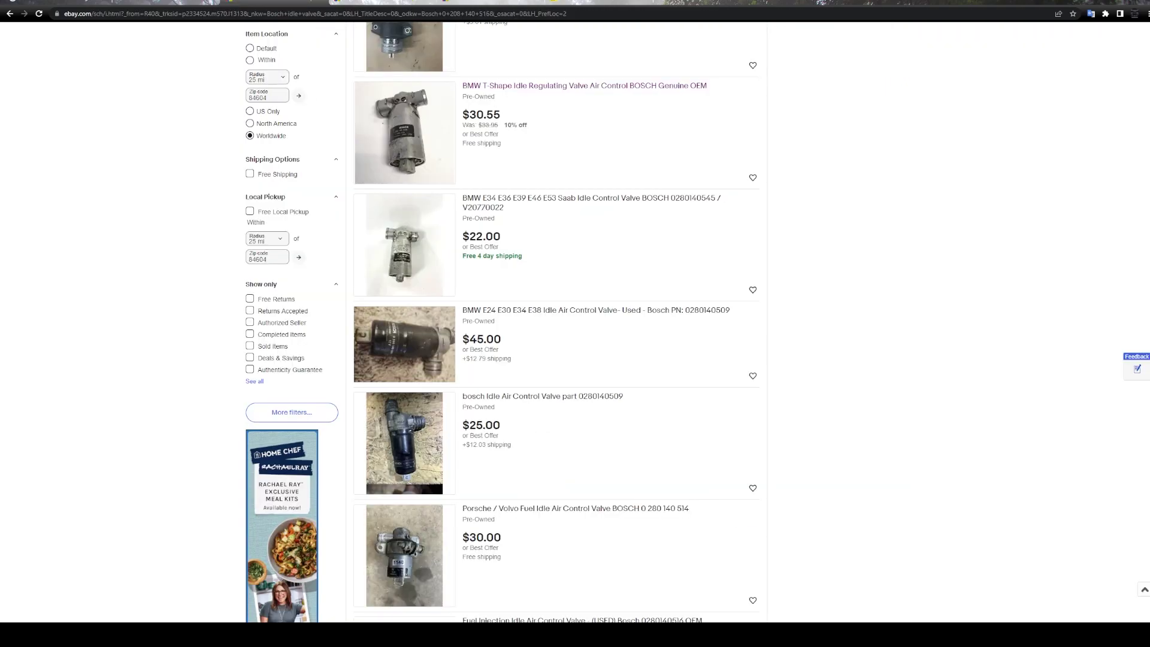
scroll(472, 346, up, 9)
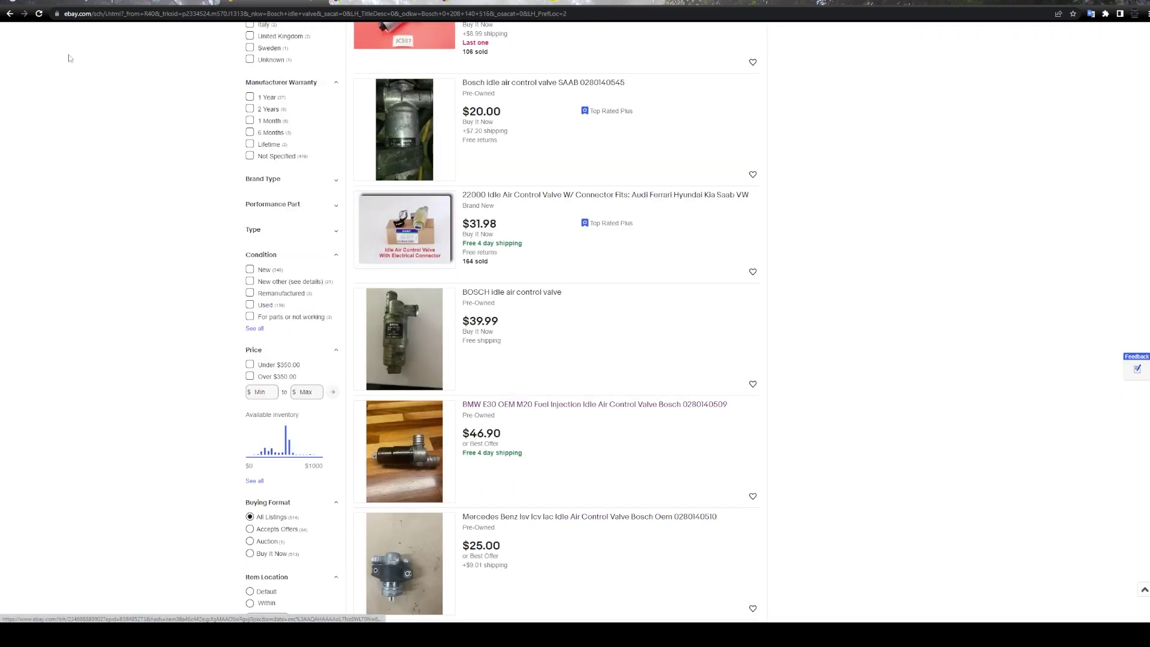
key(ctrl+Tab)
key(ctrl+Tab)
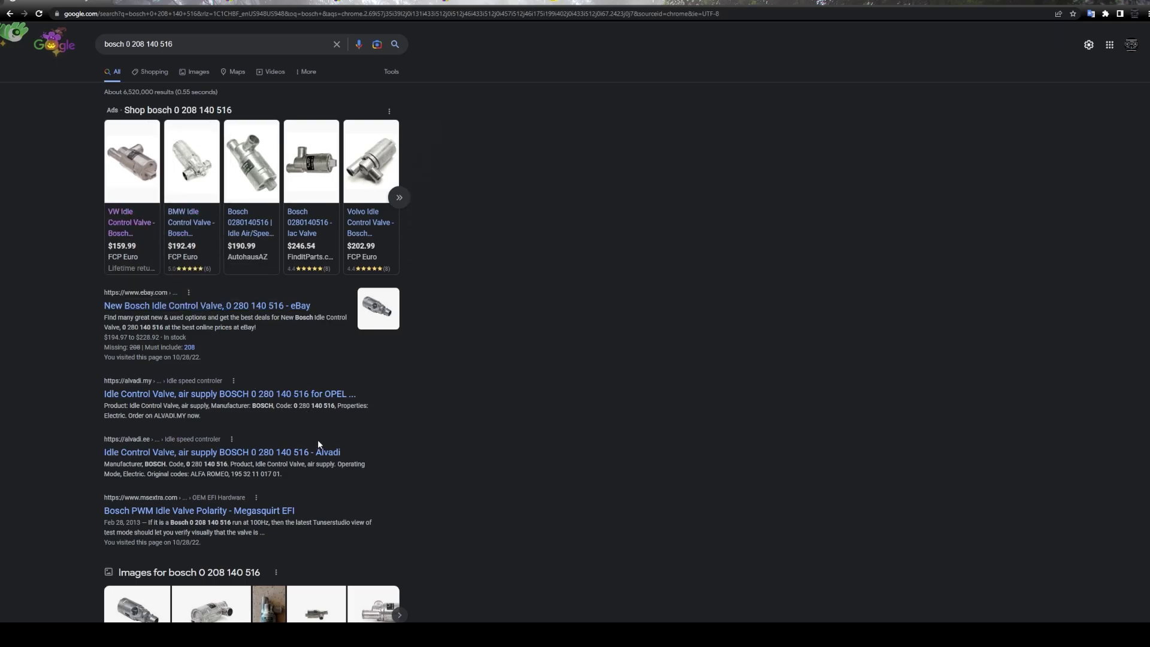
Visit a Bosch valve shopping ad, then download and open Haltech's HT-020308.pdf info sheet
scroll(330, 444, down, 4)
scroll(348, 449, up, 4)
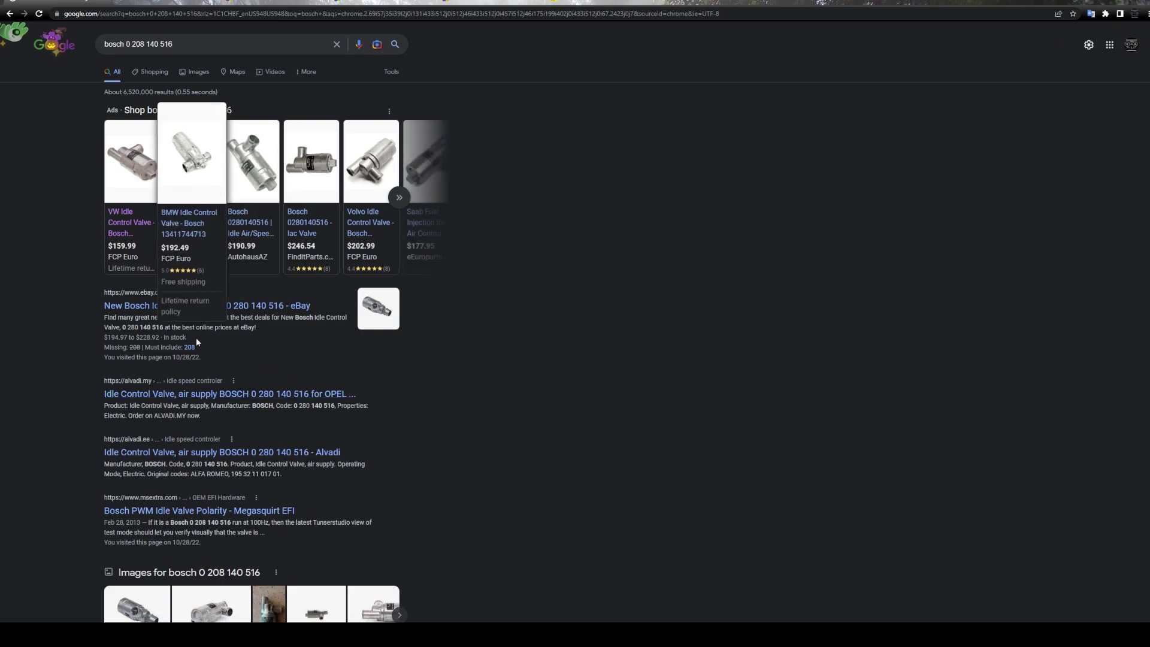
click(132, 168)
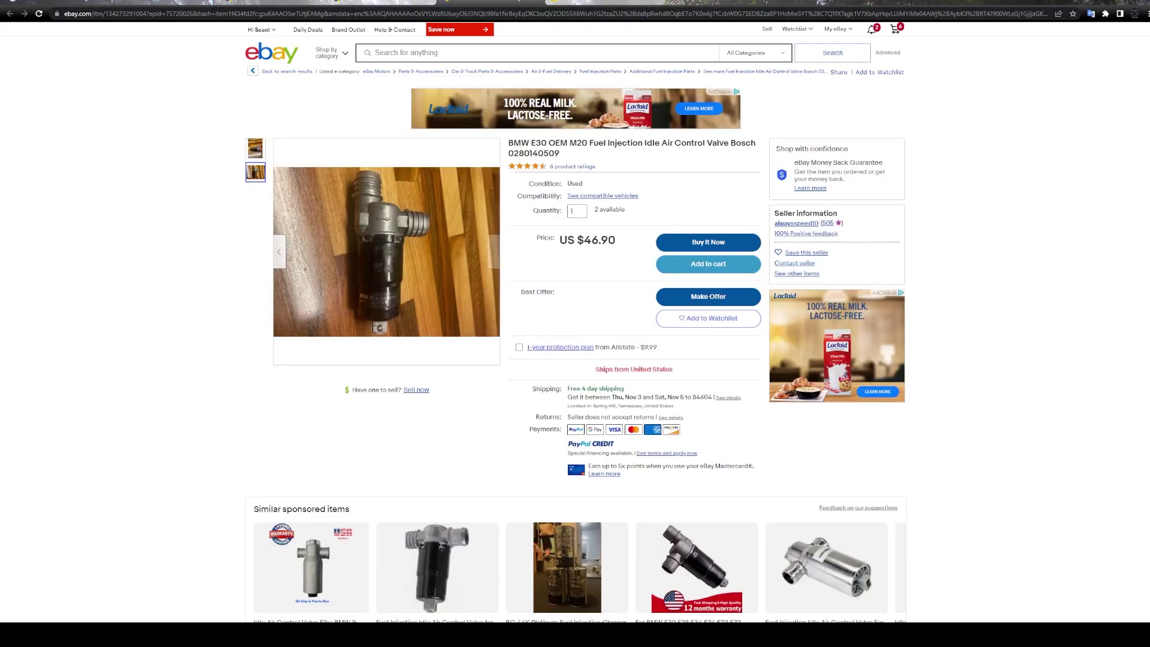
click(605, 3)
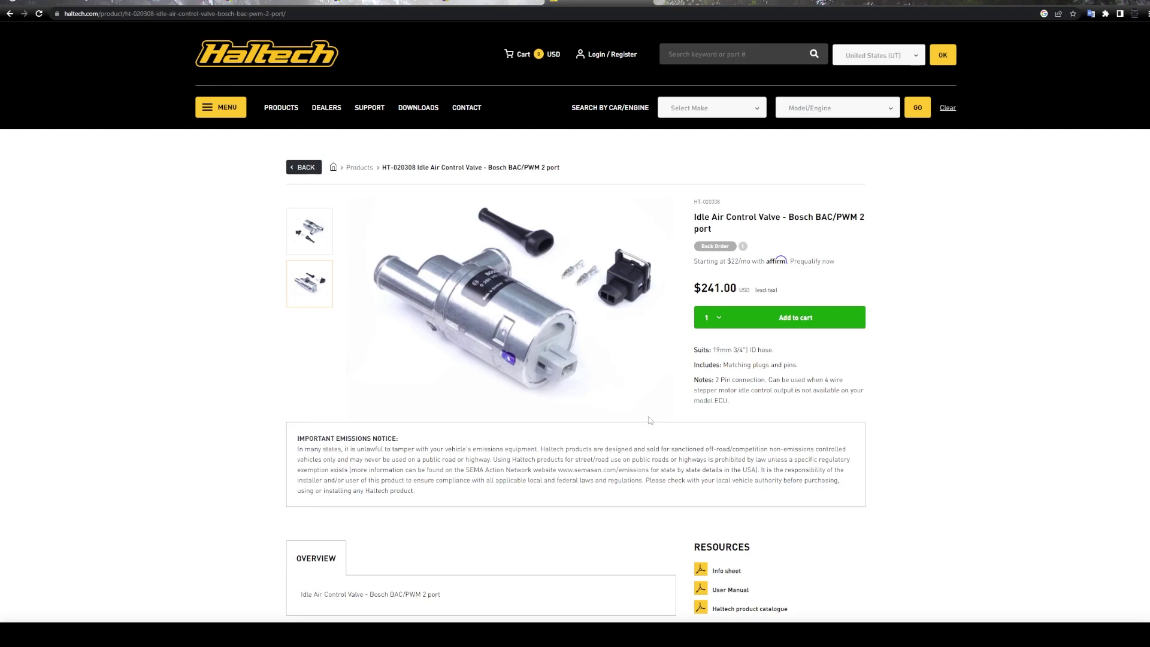
scroll(650, 420, down, 4)
click(734, 344)
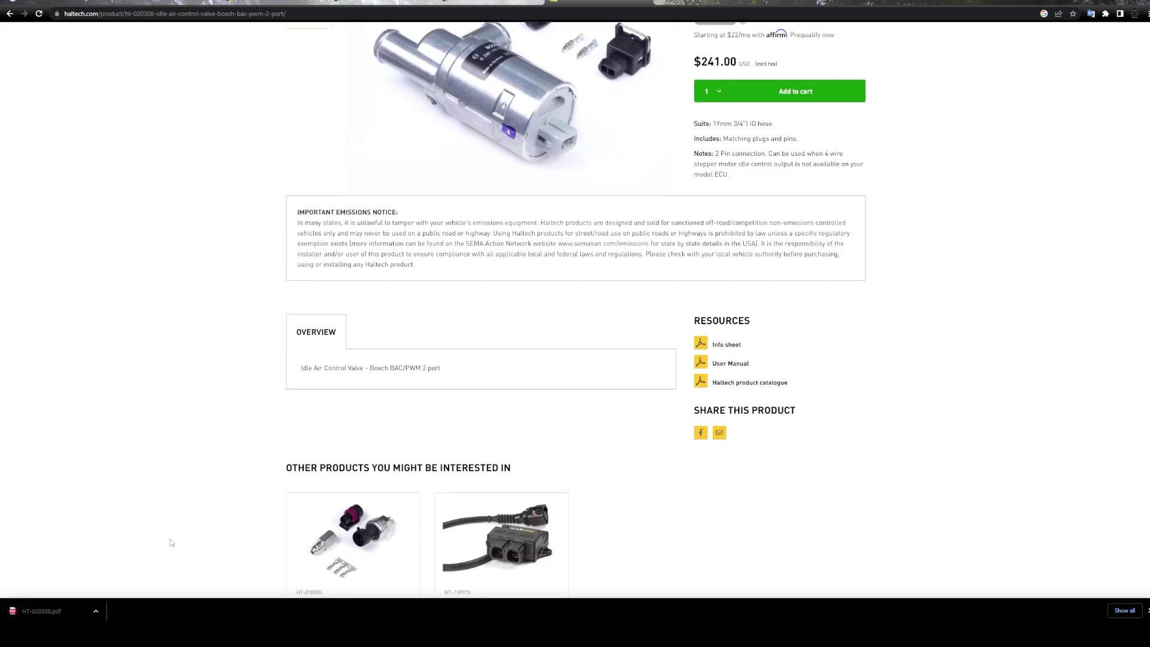
click(24, 611)
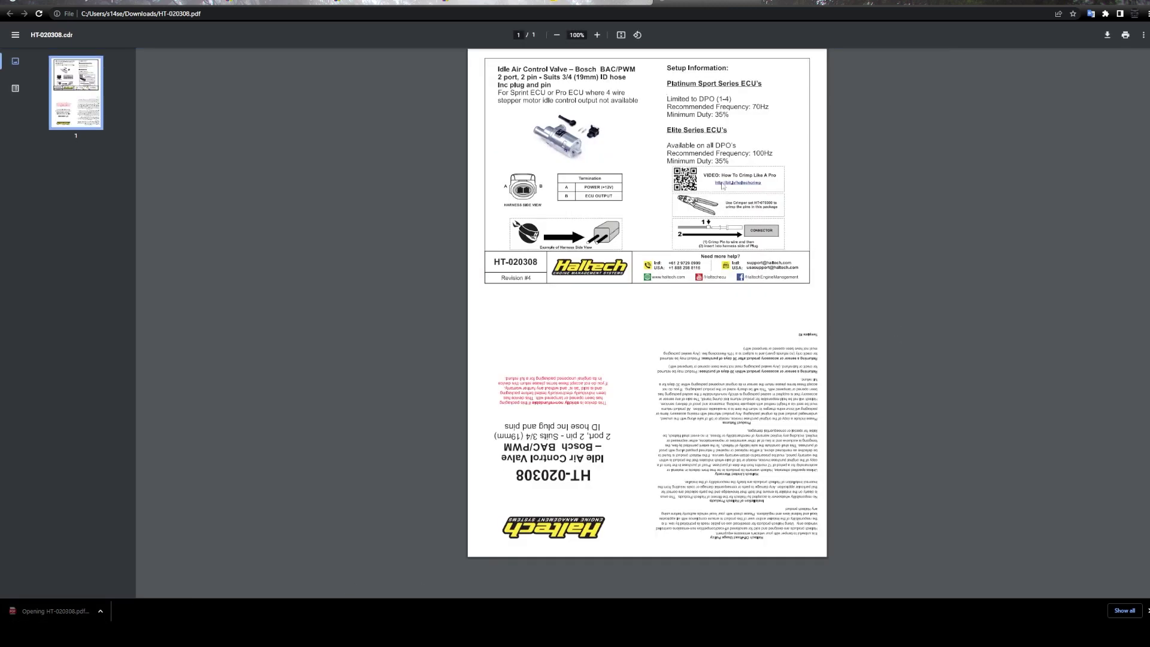
Zoom the HT-020308 sheet to 175% to read the 100Hz, 35% minimum duty setup
click(598, 36)
click(598, 36)
click(598, 36)
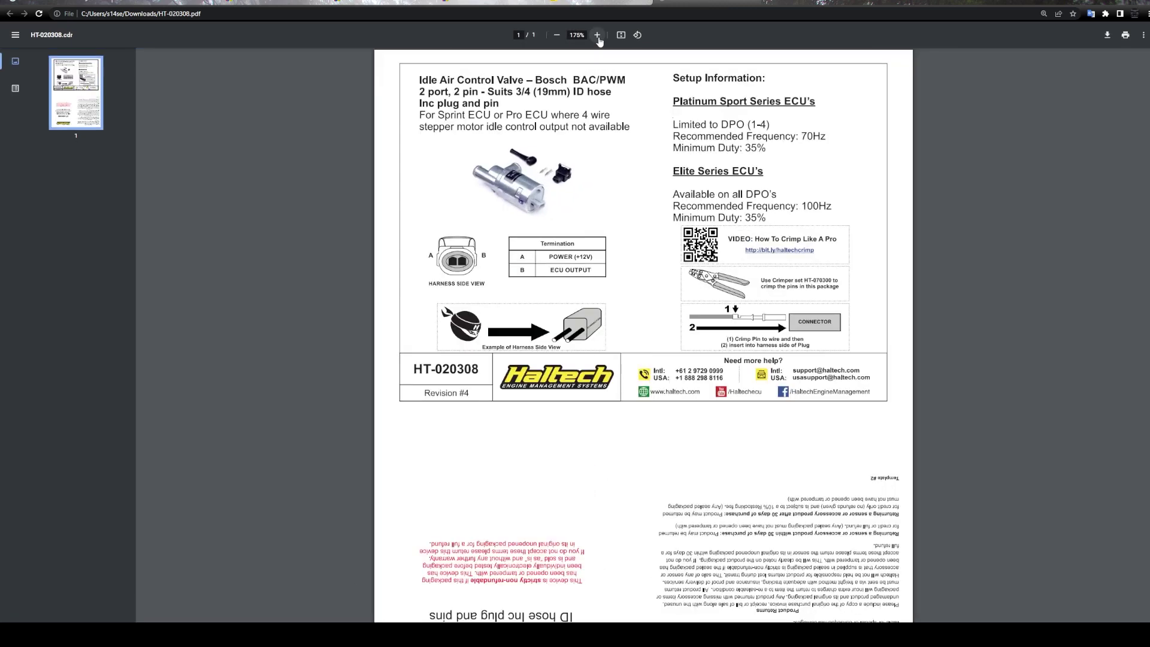
click(598, 36)
click(598, 36)
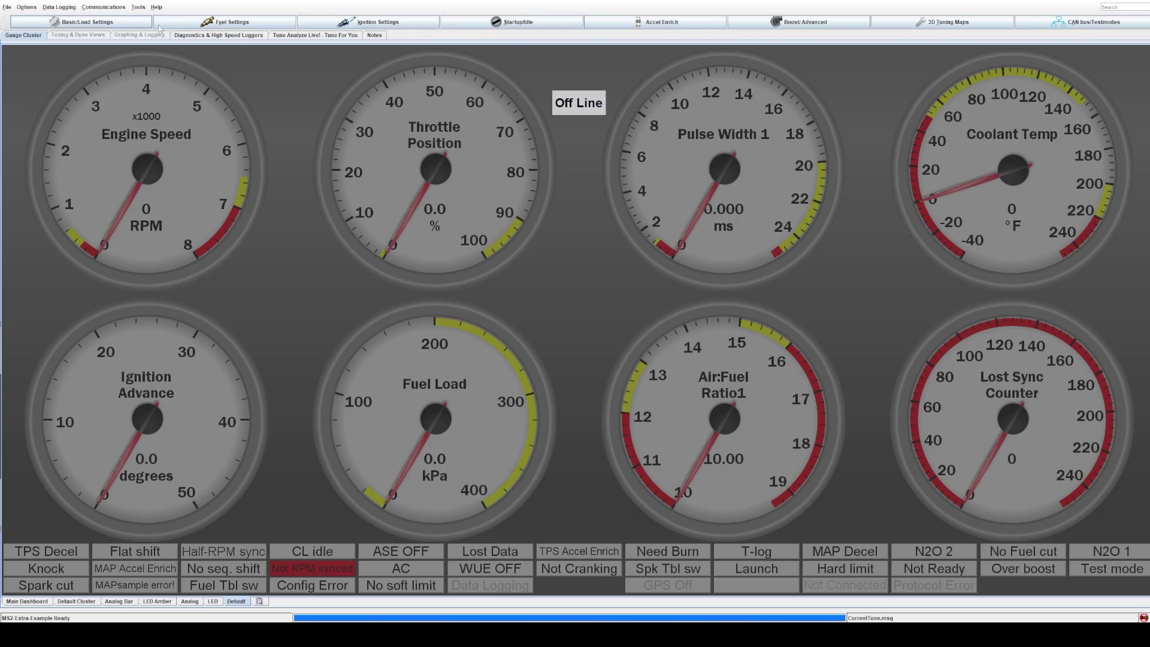
In Startup/Idle > Idle Control, choose PWM valve (2 or 3 wire) with Open-loop (warmup) algorithm
click(517, 25)
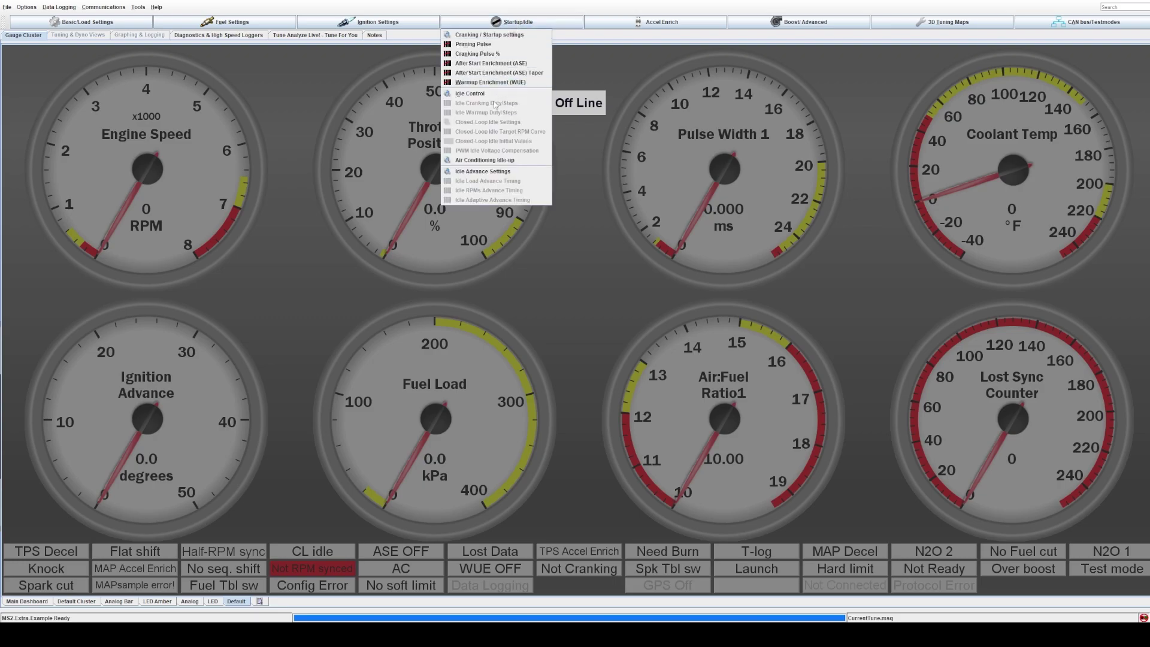
click(470, 94)
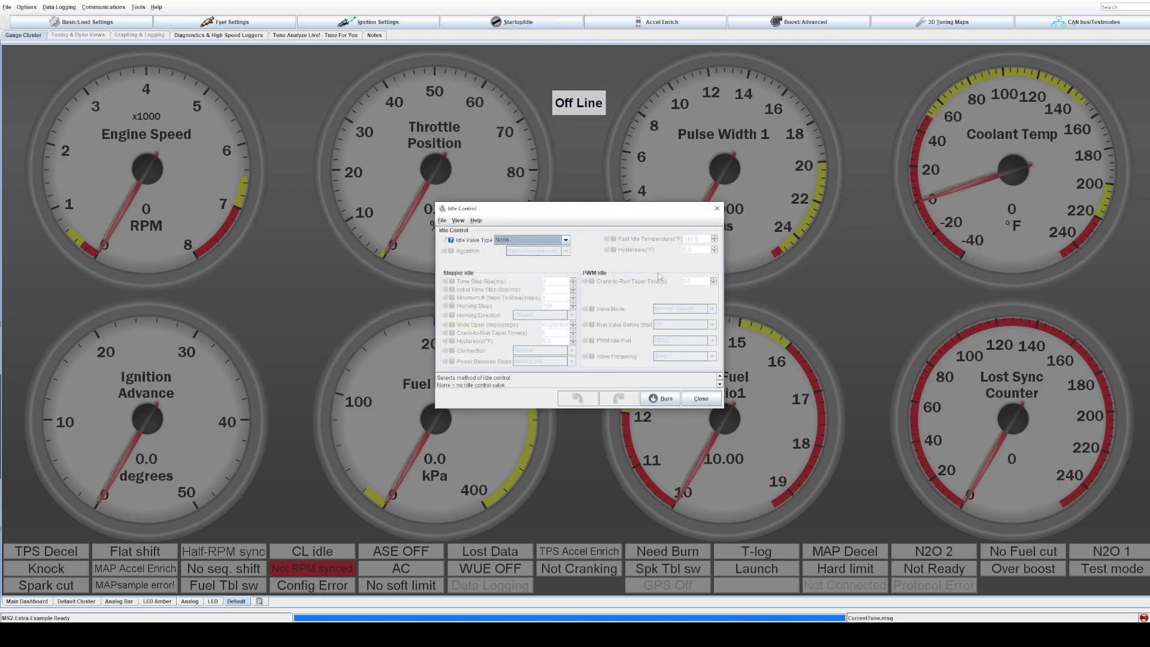
click(566, 241)
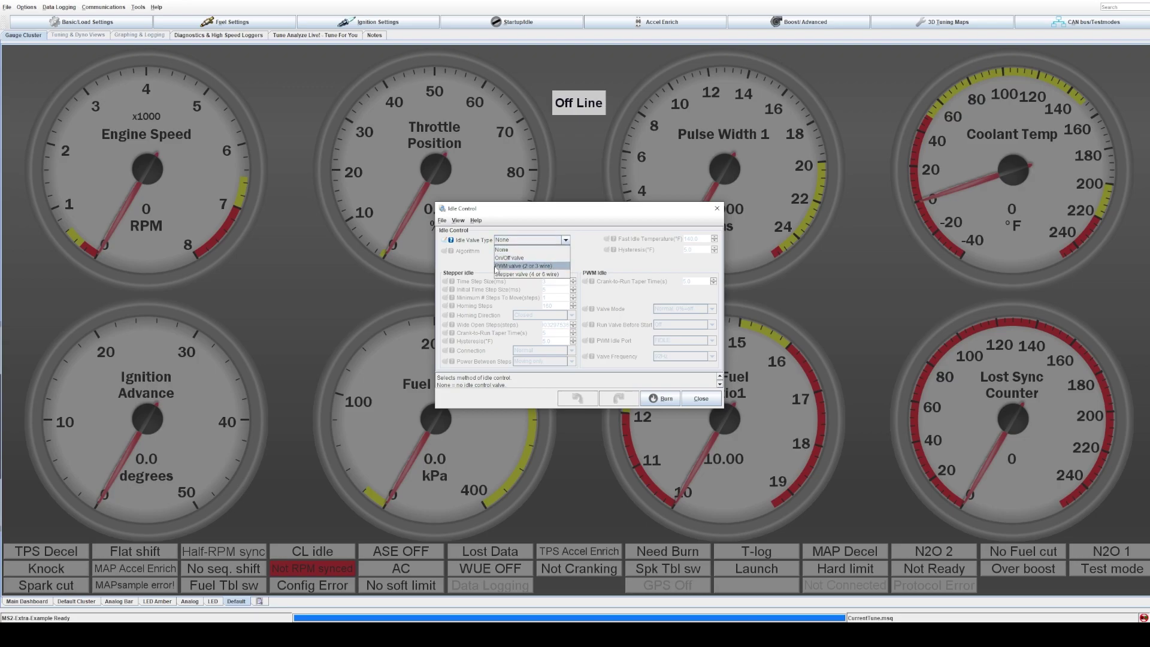
click(541, 267)
click(568, 253)
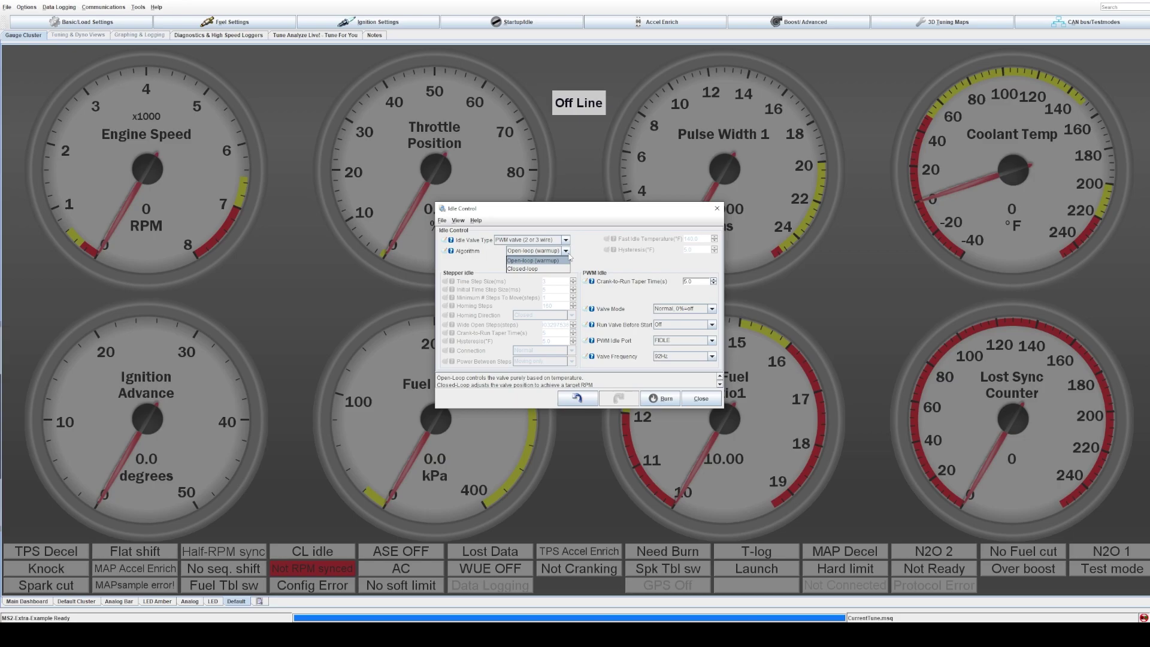
click(551, 260)
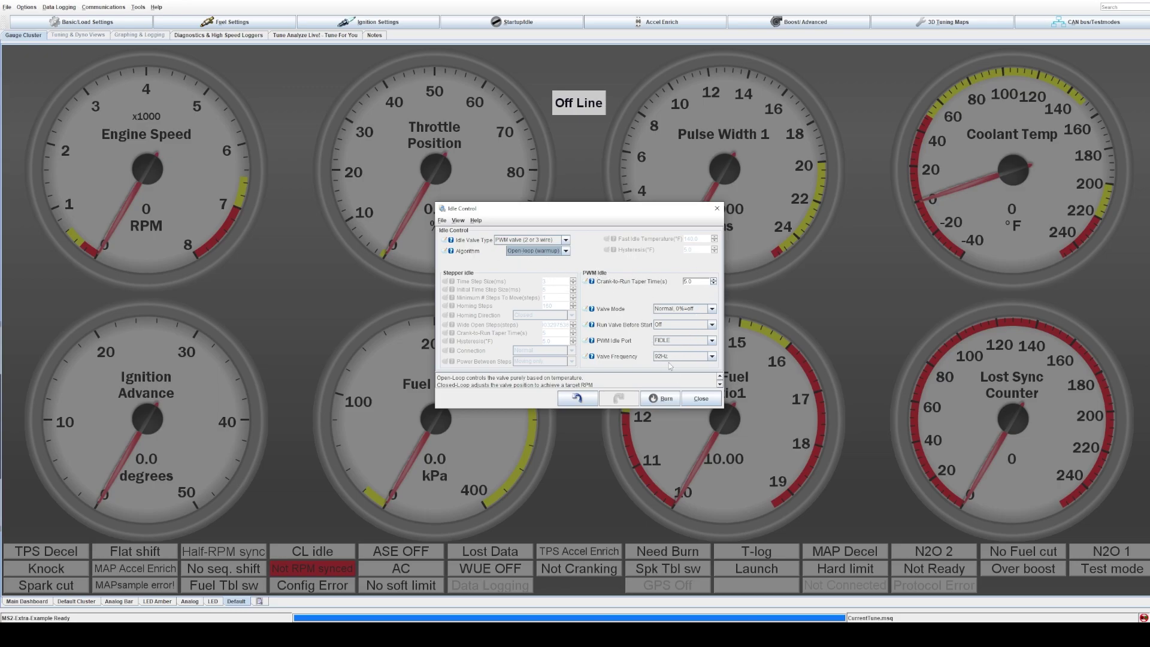
Set the PWM idle valve frequency to 92Hz instead of 124Hz
click(711, 357)
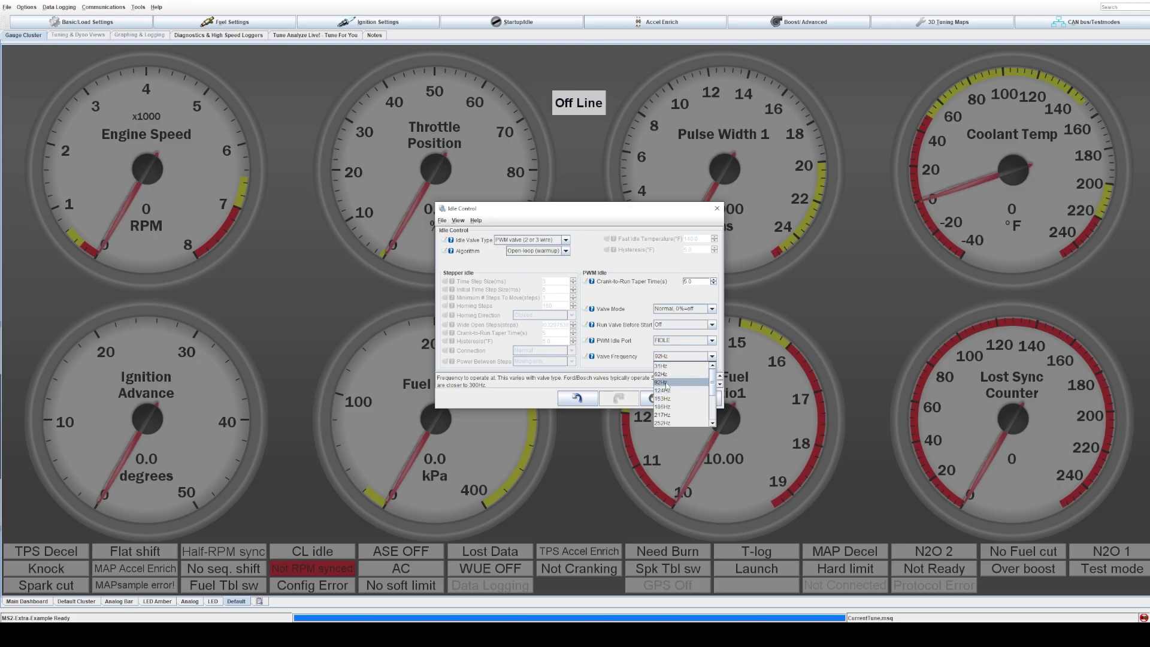
click(664, 390)
click(688, 358)
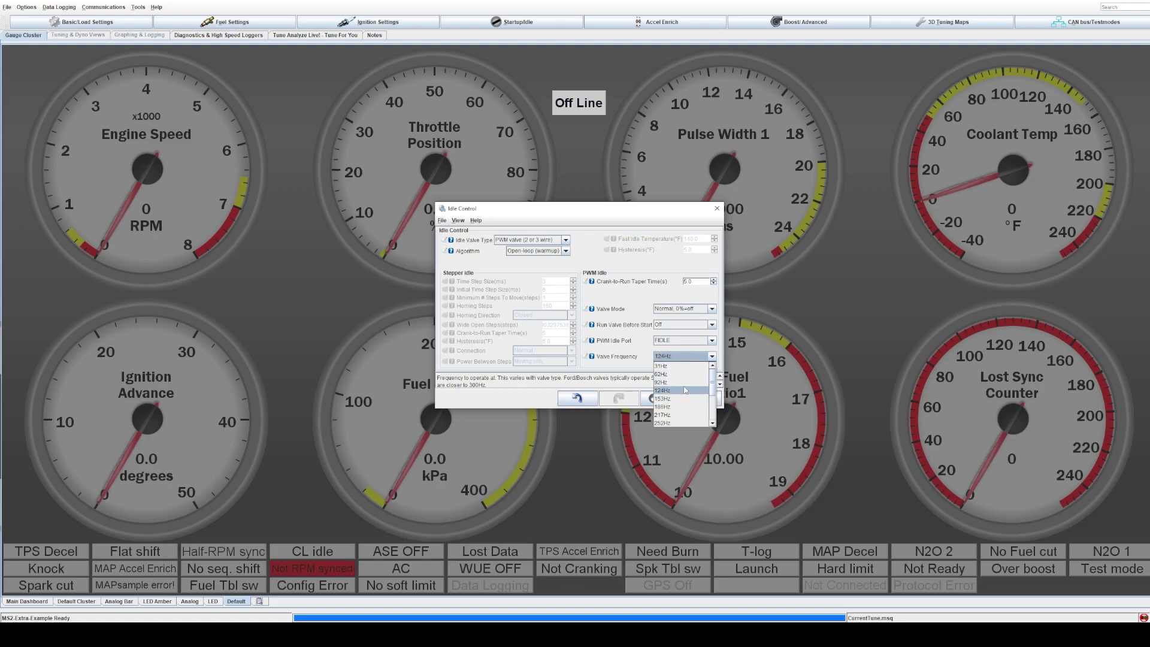
click(684, 382)
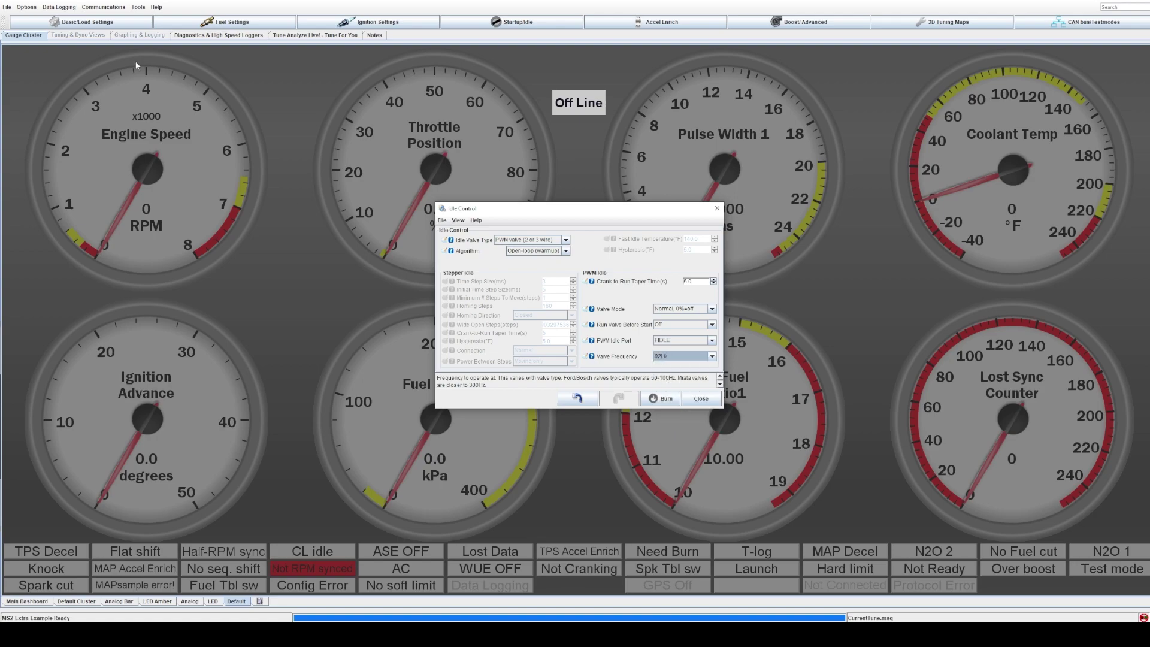
Check the Haltech idle valve datasheet and keep the valve frequency at 92Hz
key(alt+Tab)
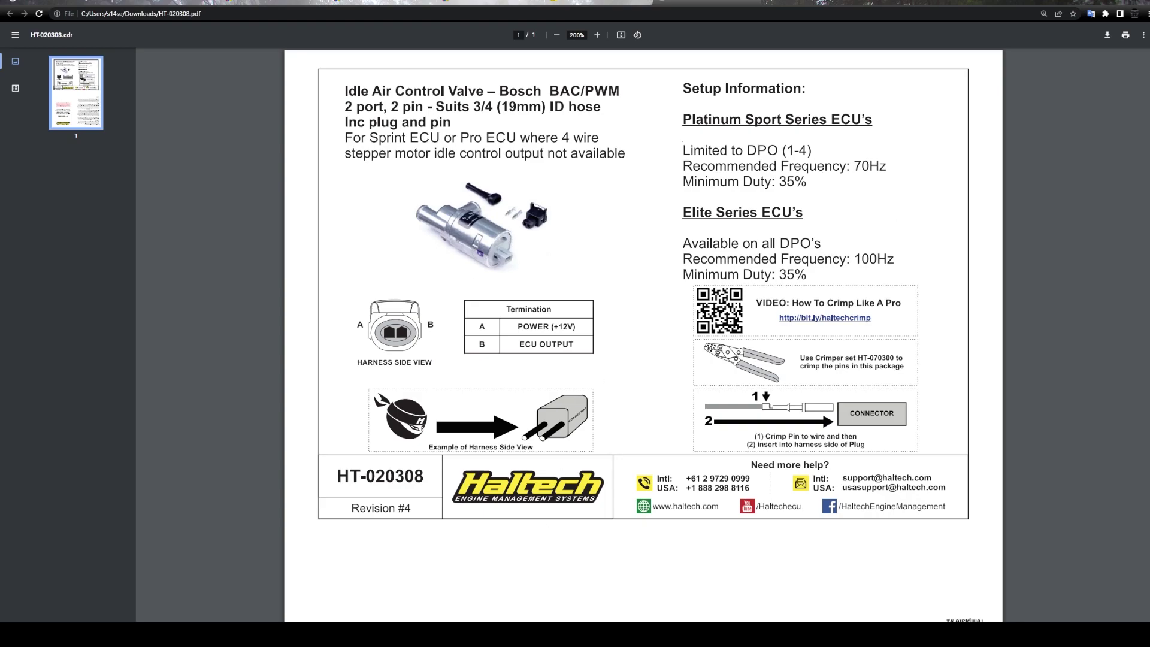
key(alt+Tab)
click(679, 357)
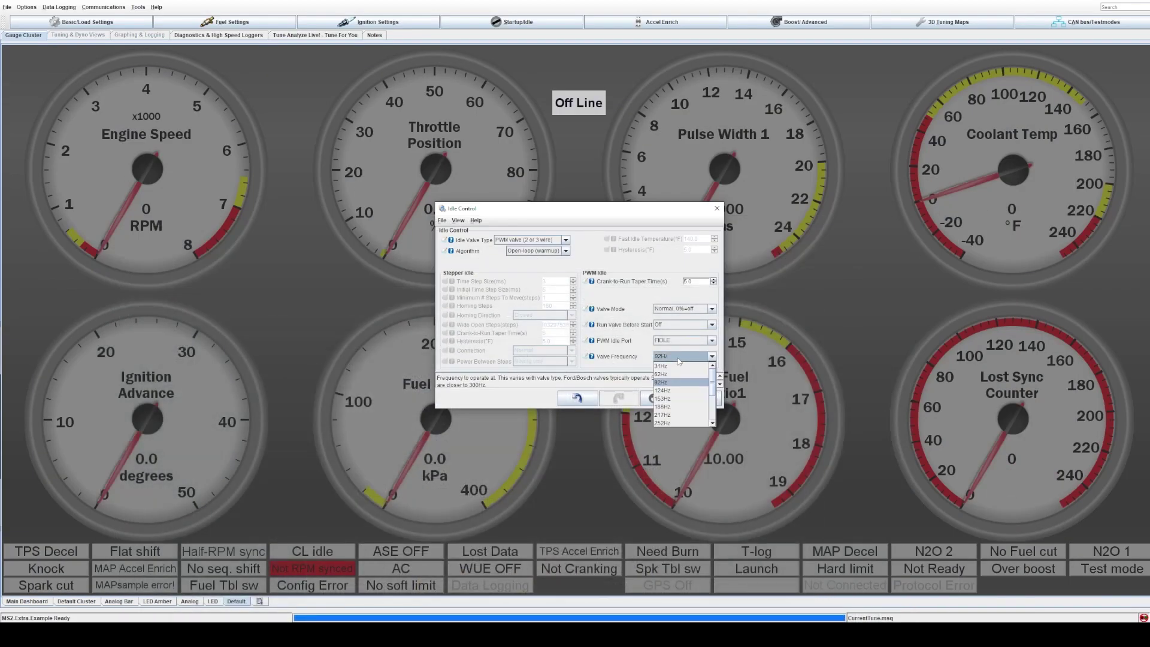
click(678, 358)
click(678, 359)
click(682, 390)
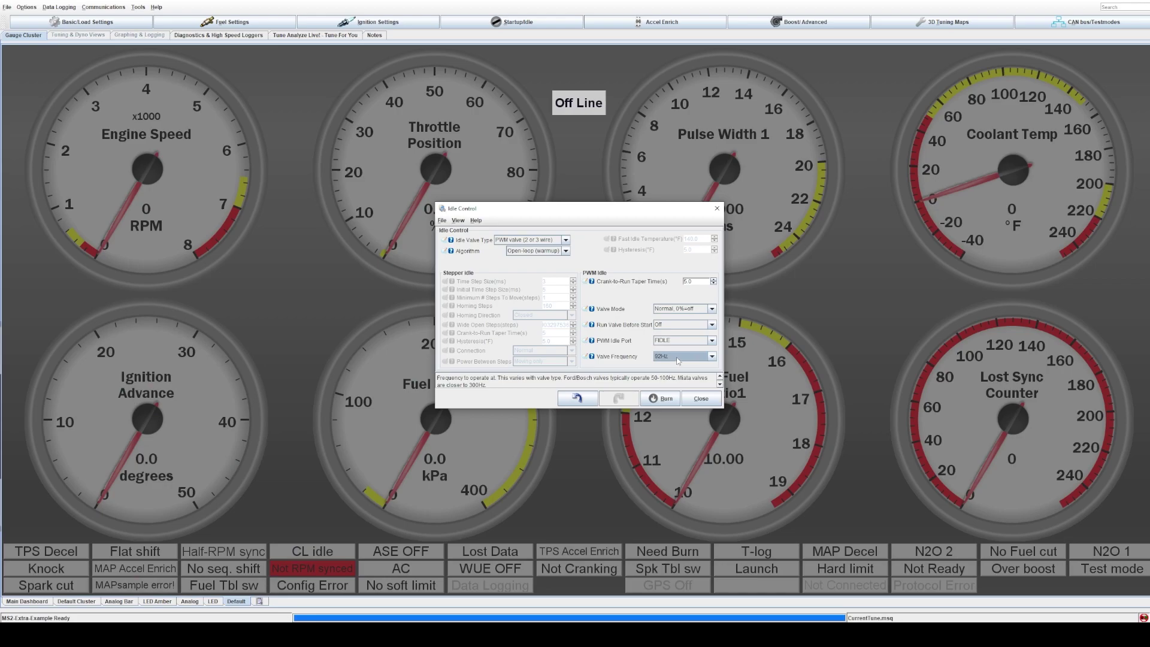
click(678, 361)
click(668, 387)
Keep FIDLE selected as the PWM idle output port
click(709, 340)
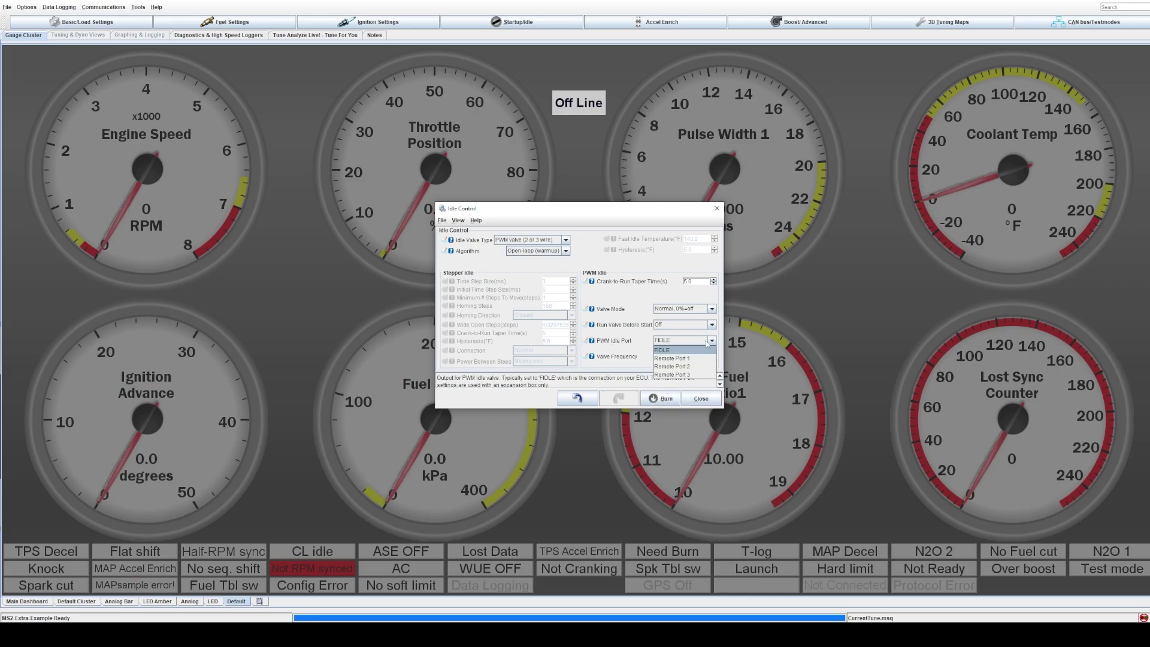
click(665, 350)
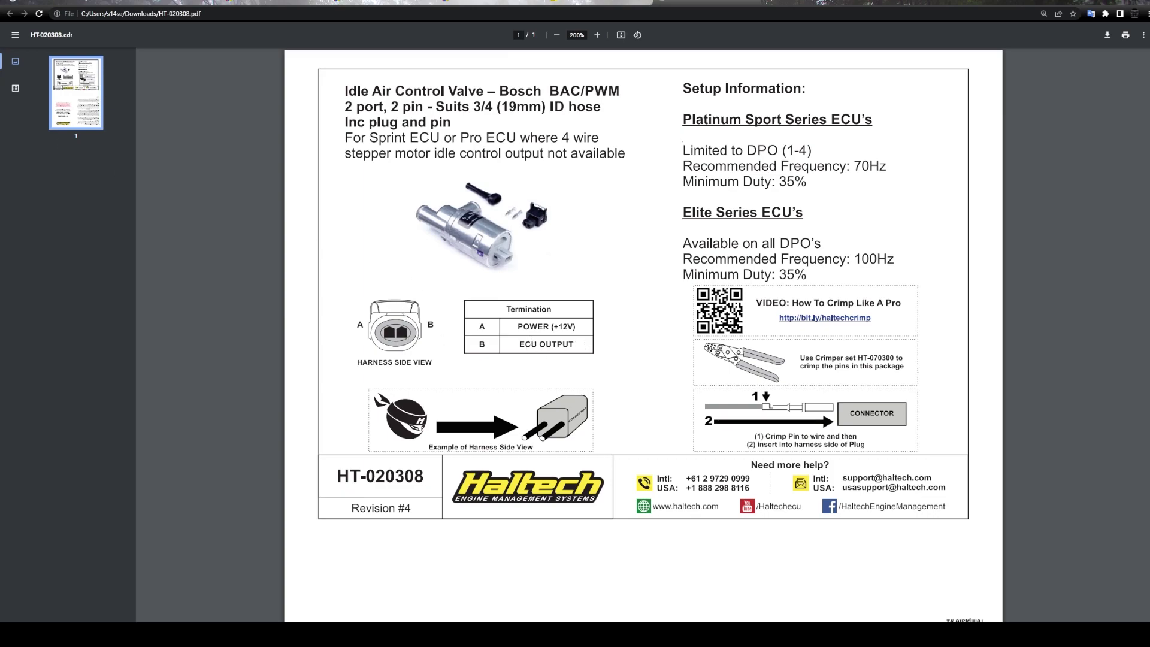
Compare the Haltech HT-020308 wiring sheet with Idle Control, ending back in TunerStudio
key(alt+Tab)
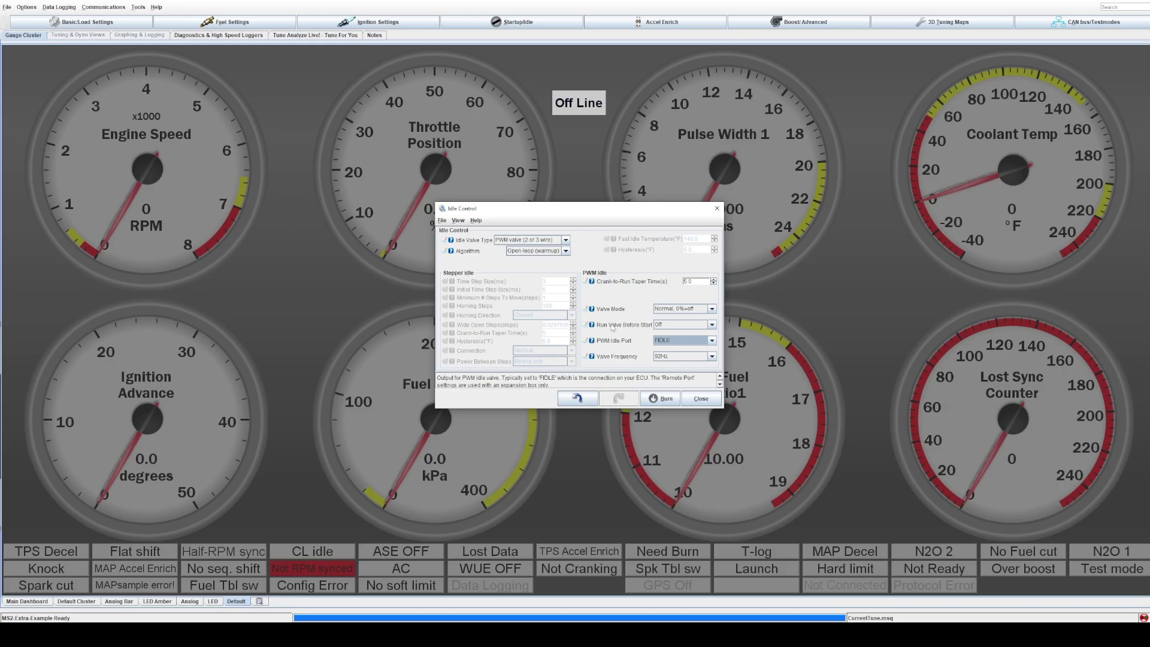
key(alt+Tab)
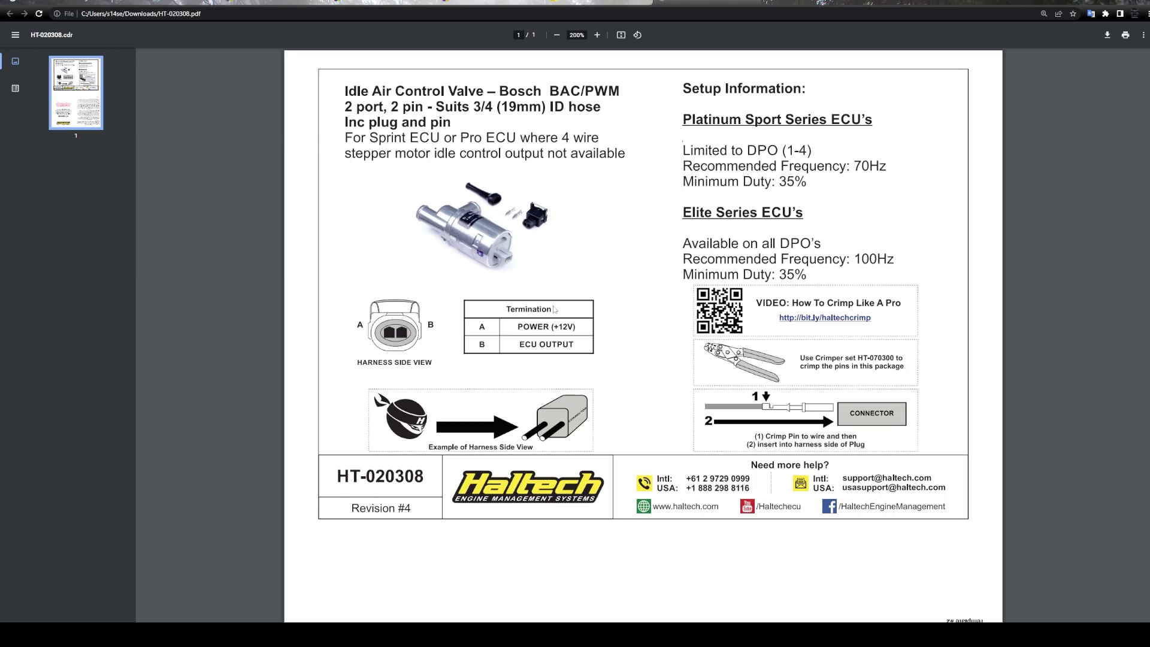
key(alt+Tab)
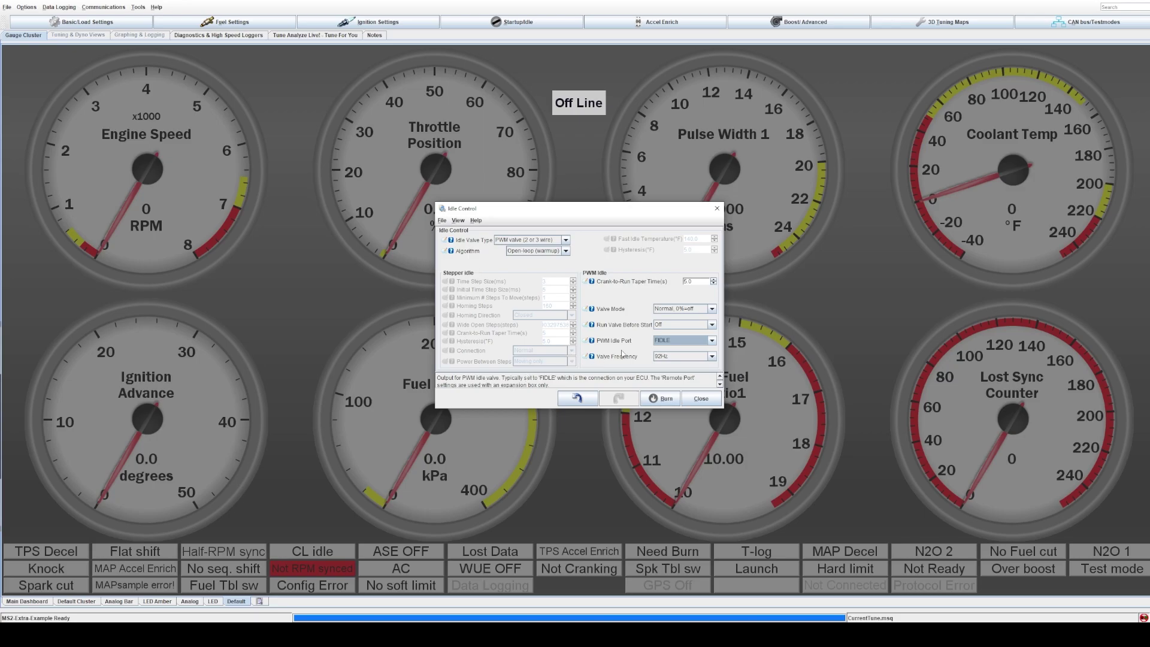
click(693, 328)
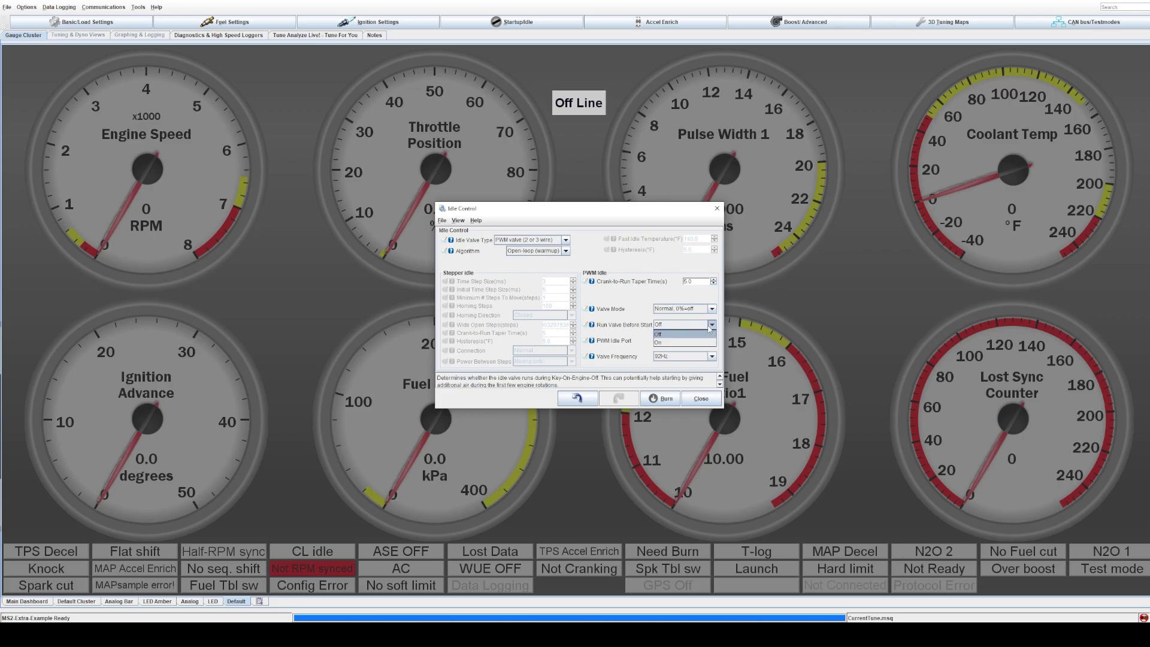
click(668, 335)
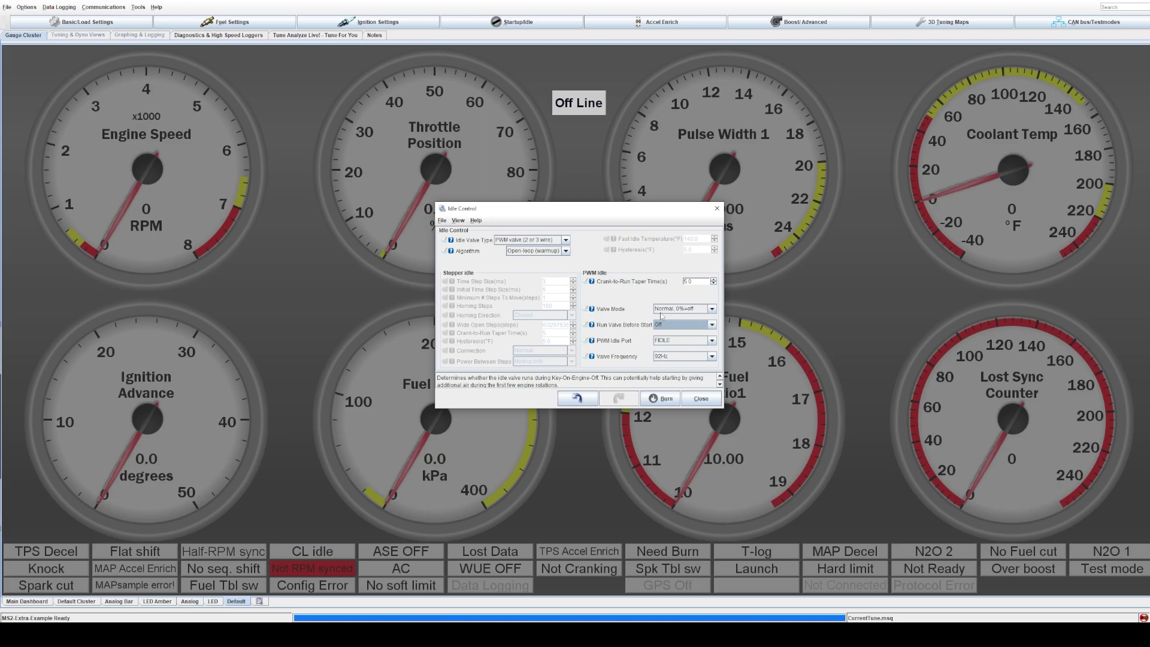
Leave Valve Mode at Normal, 0%=off, close Idle Control and open the Startup/Idle menu
click(704, 313)
click(683, 327)
click(708, 313)
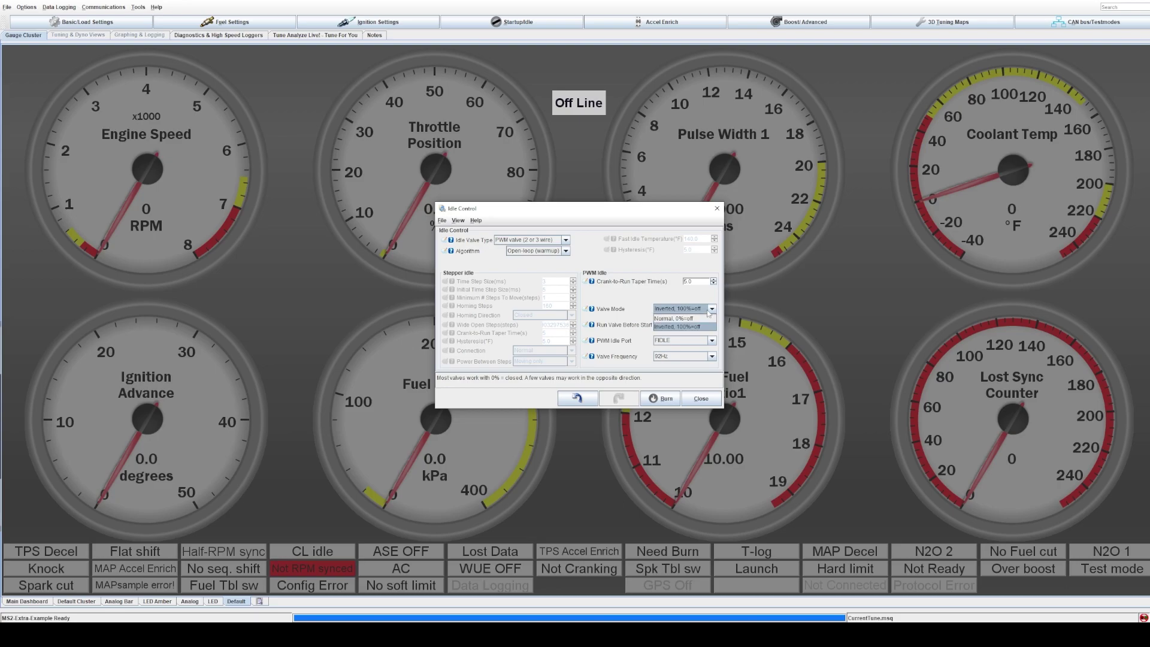
click(682, 318)
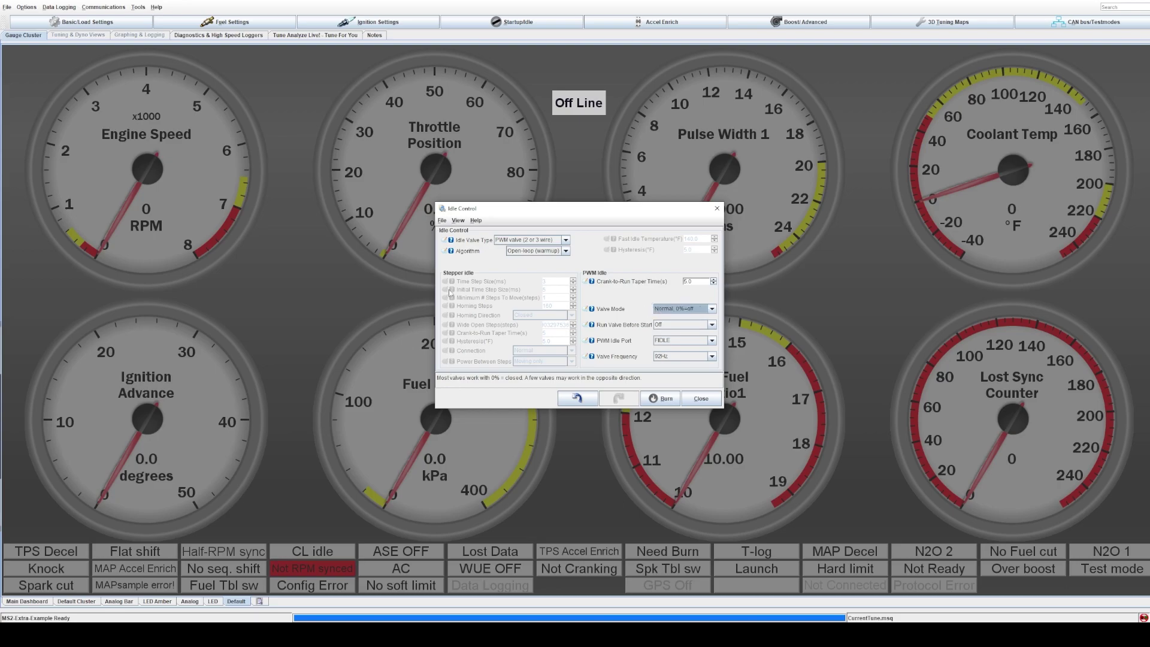
click(703, 283)
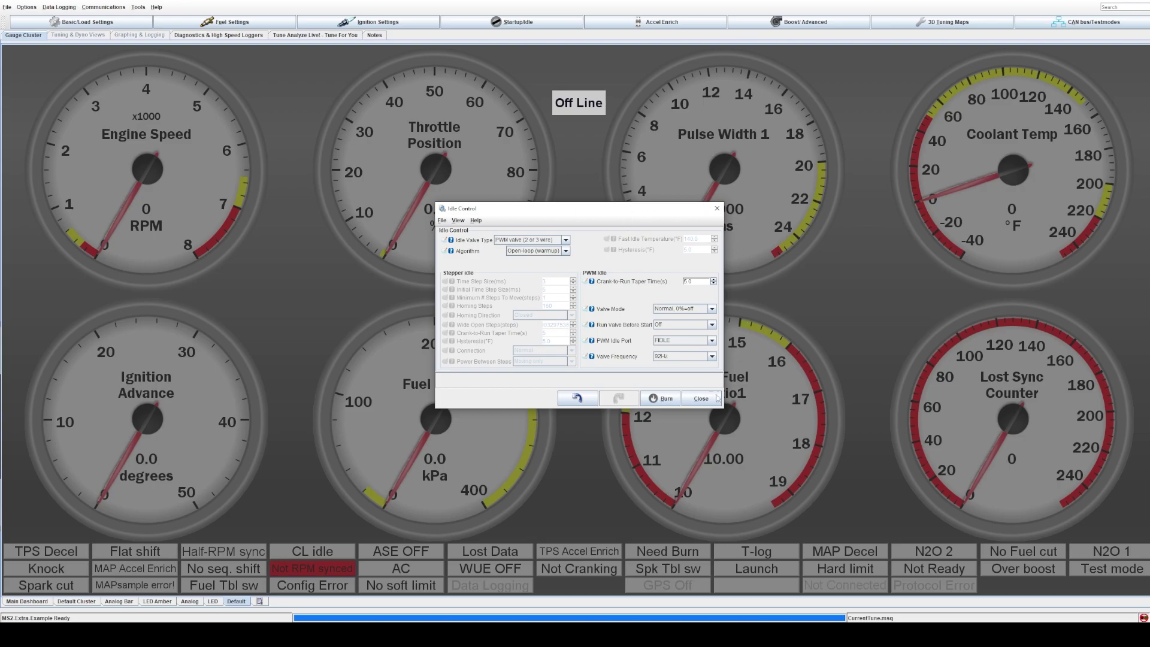
click(718, 211)
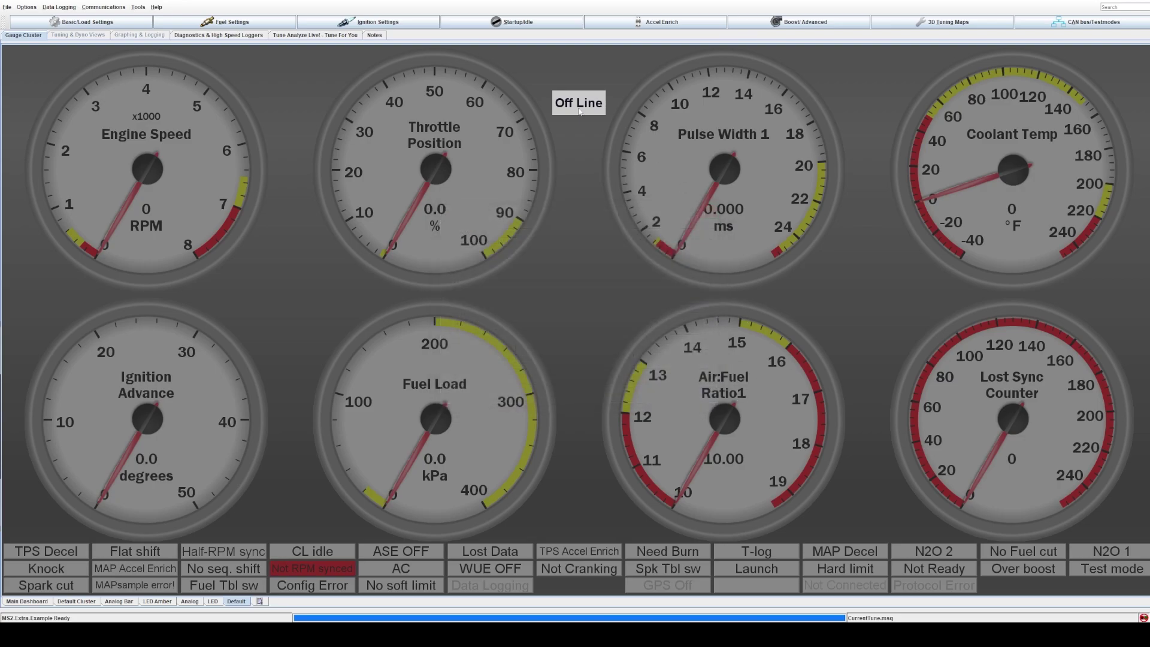
click(512, 21)
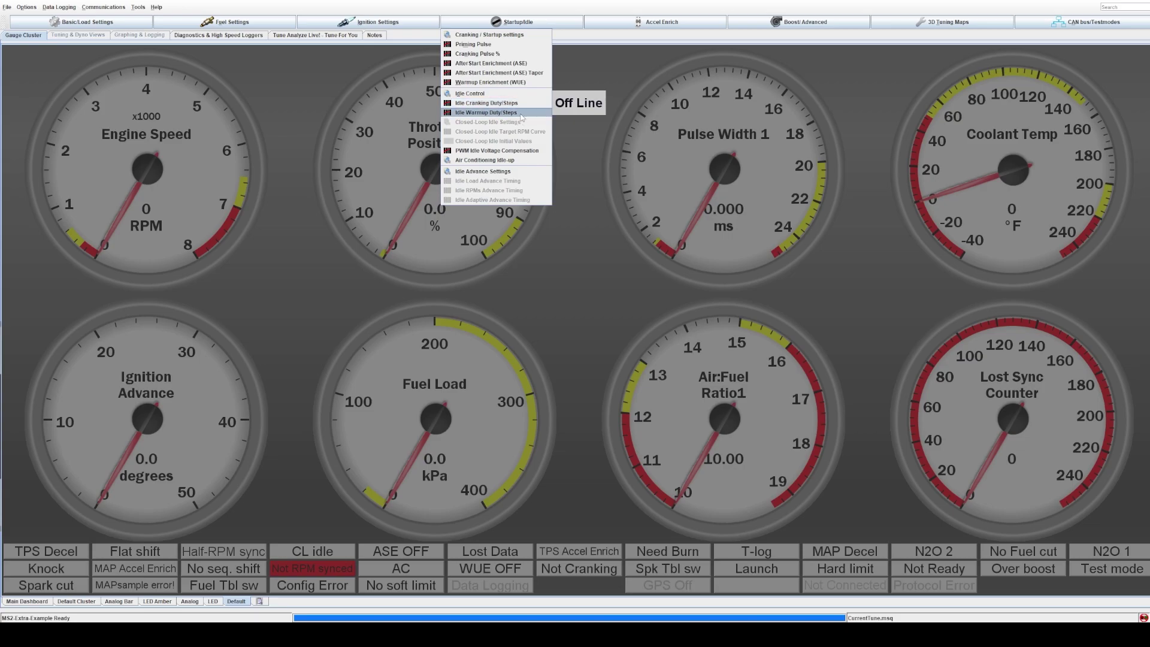
Open Idle Warmup Duty/Steps, then move its window up-left and widen the graph
click(487, 114)
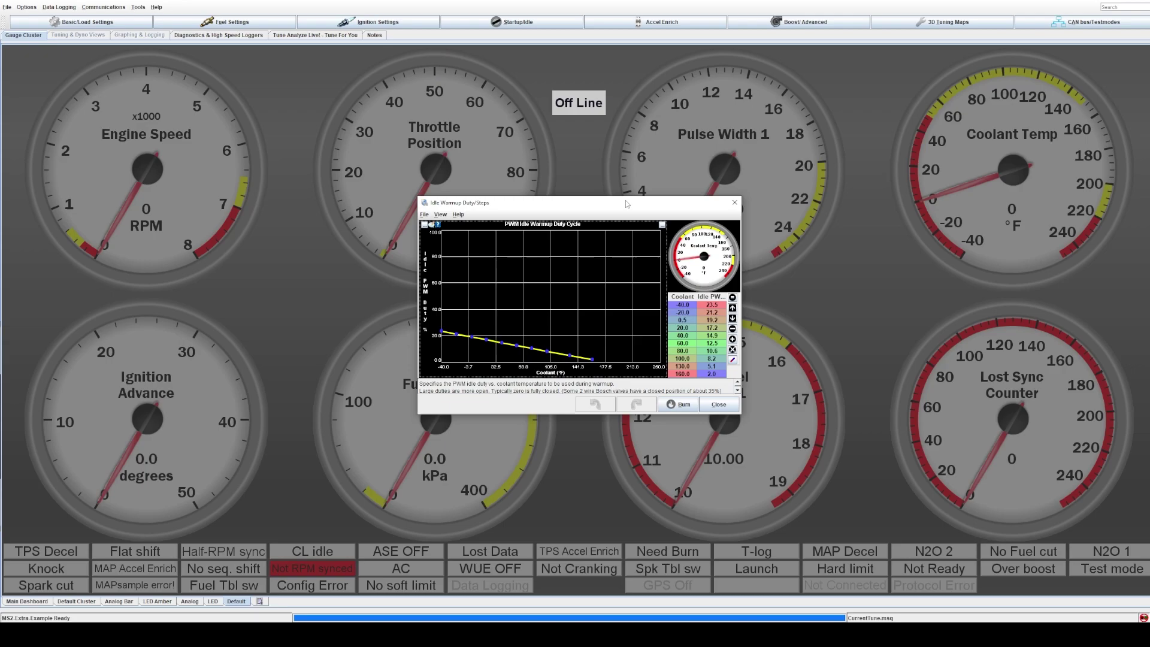
drag(601, 201, 579, 131)
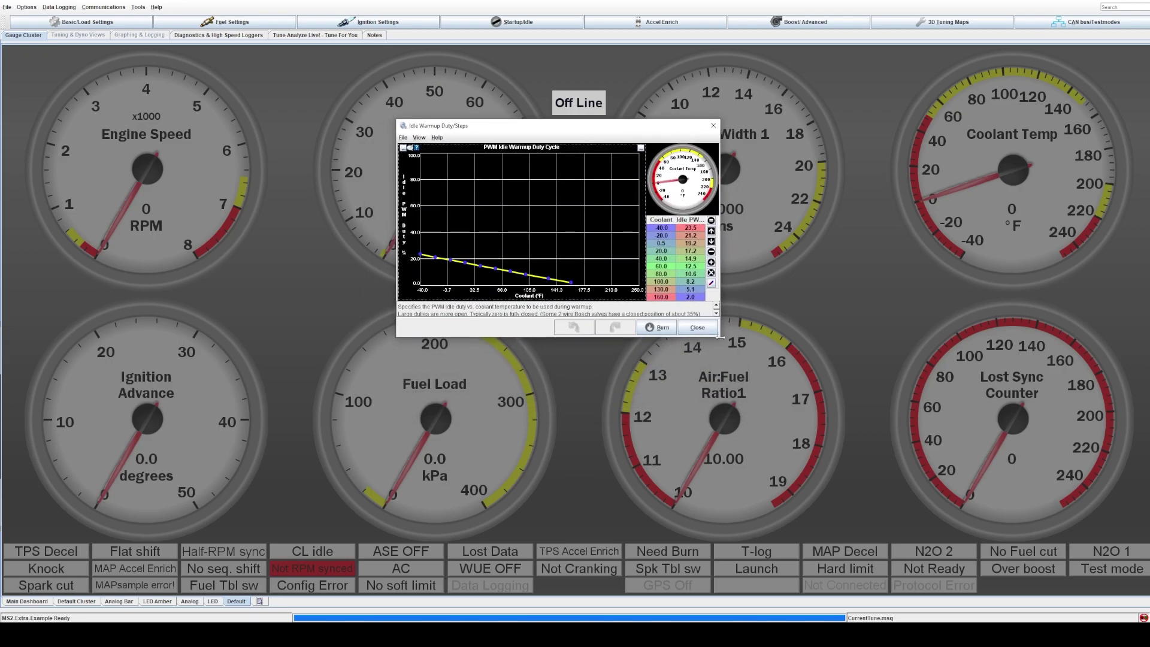
drag(720, 336, 752, 336)
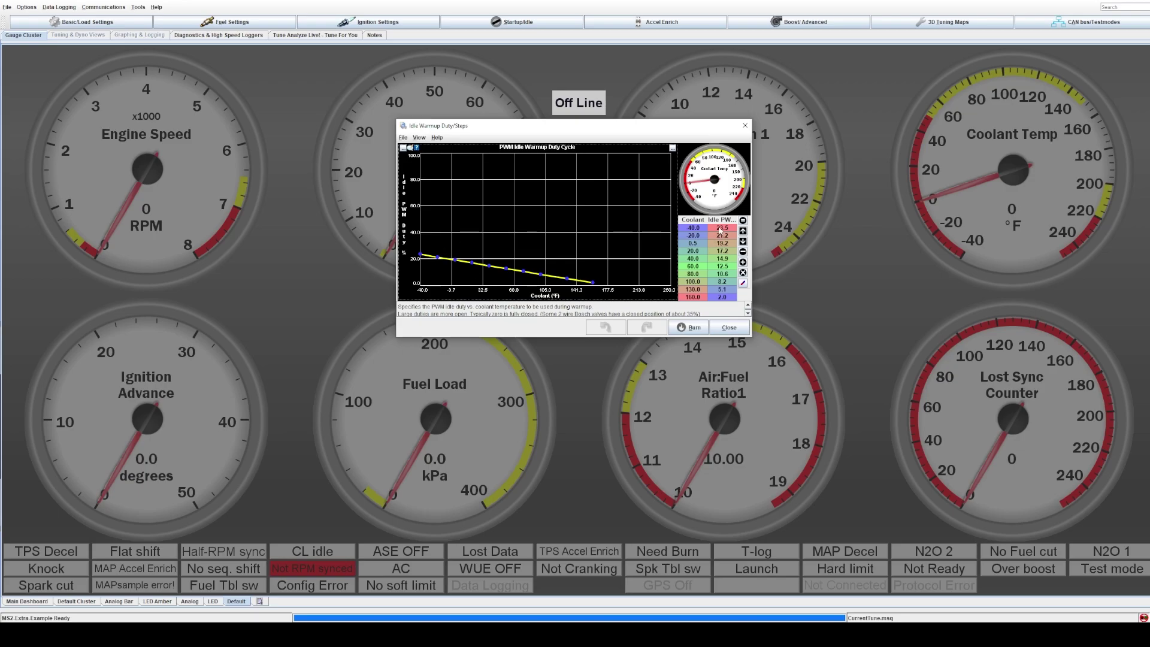
Set every Idle PW value from -40°F to 160°F to 40%
drag(720, 229, 723, 297)
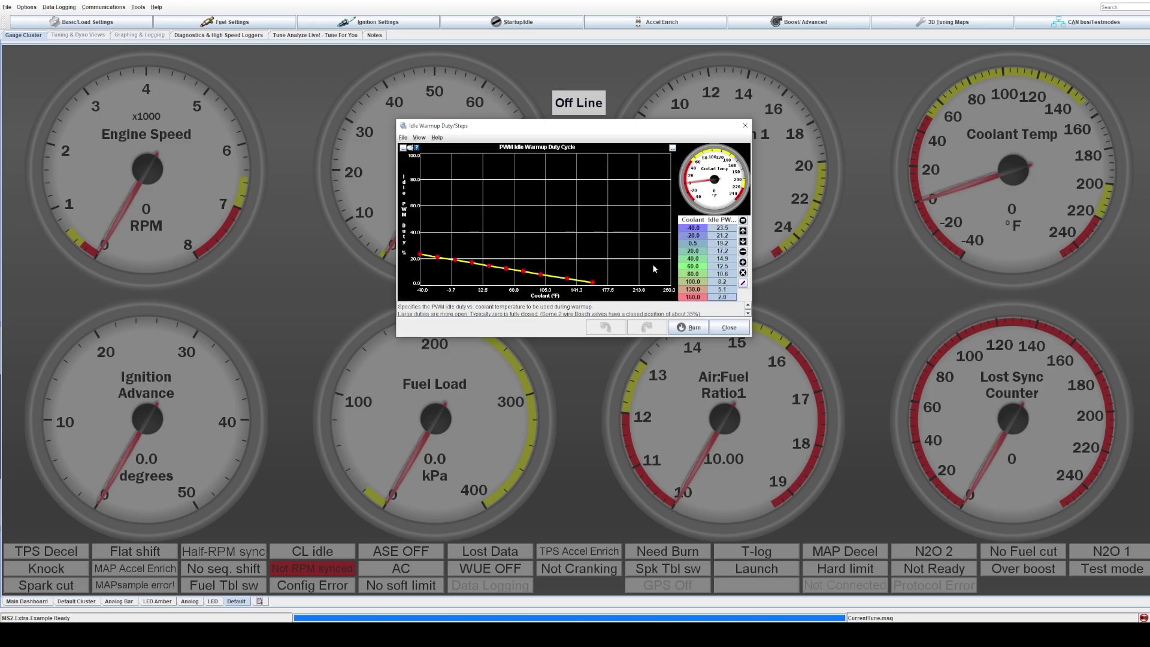
text(40)
key(Return)
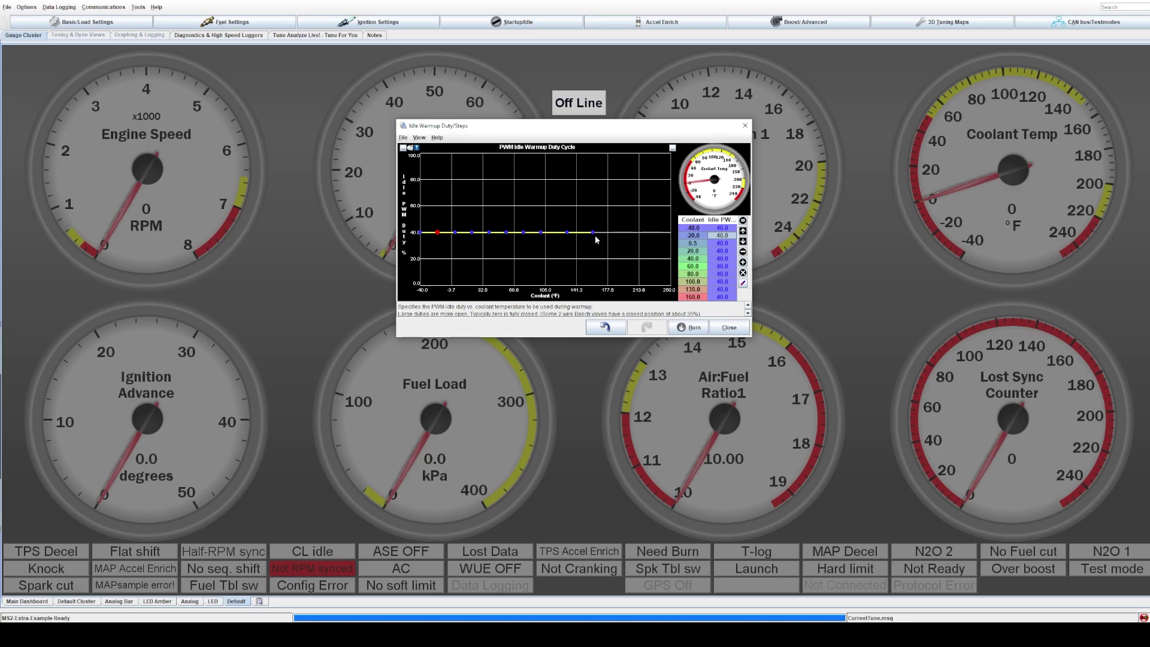
click(724, 229)
Set all Idle PW cells to 50 with Set Selected Cells, then raise them to 60
click(715, 304)
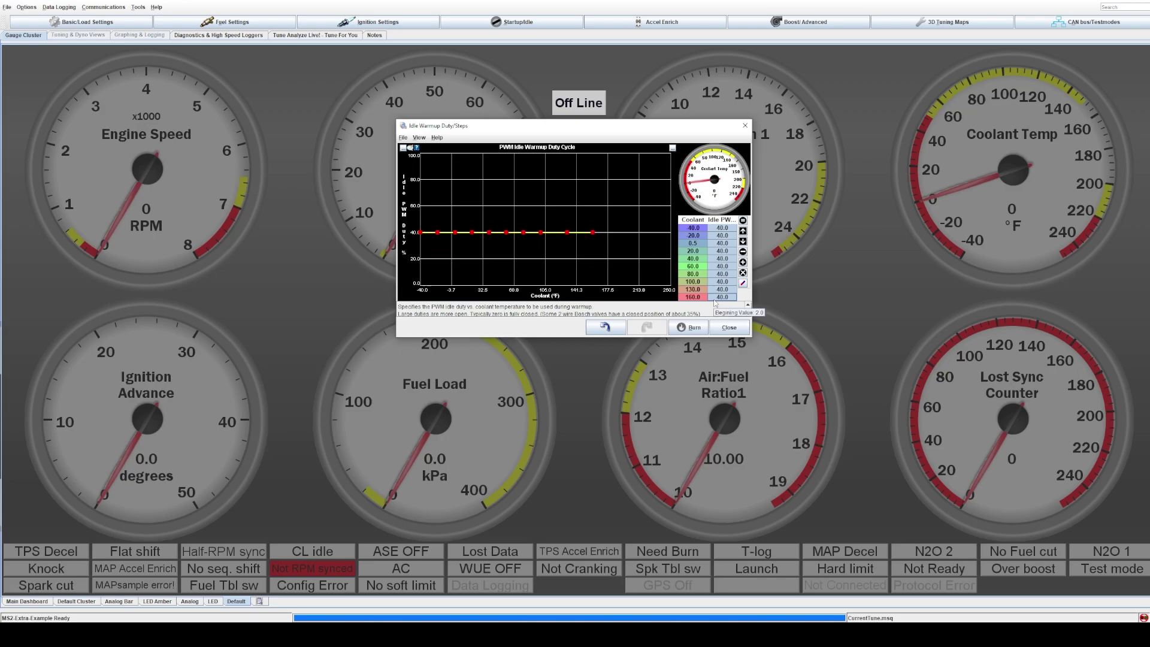
key(equal)
text(50)
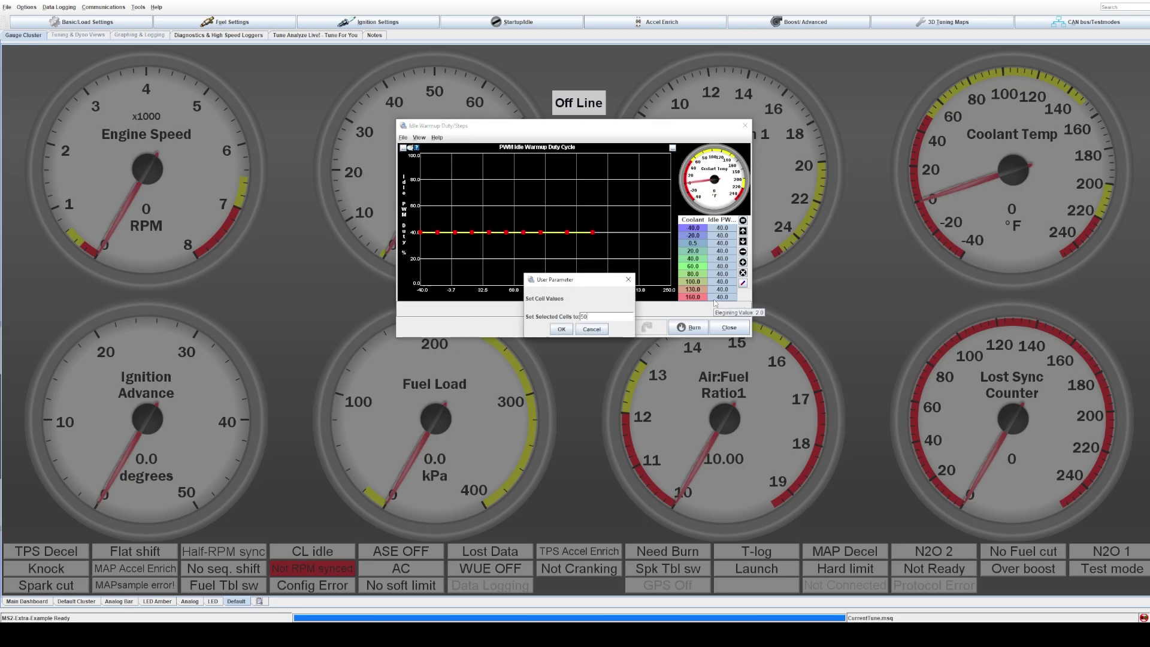
key(Return)
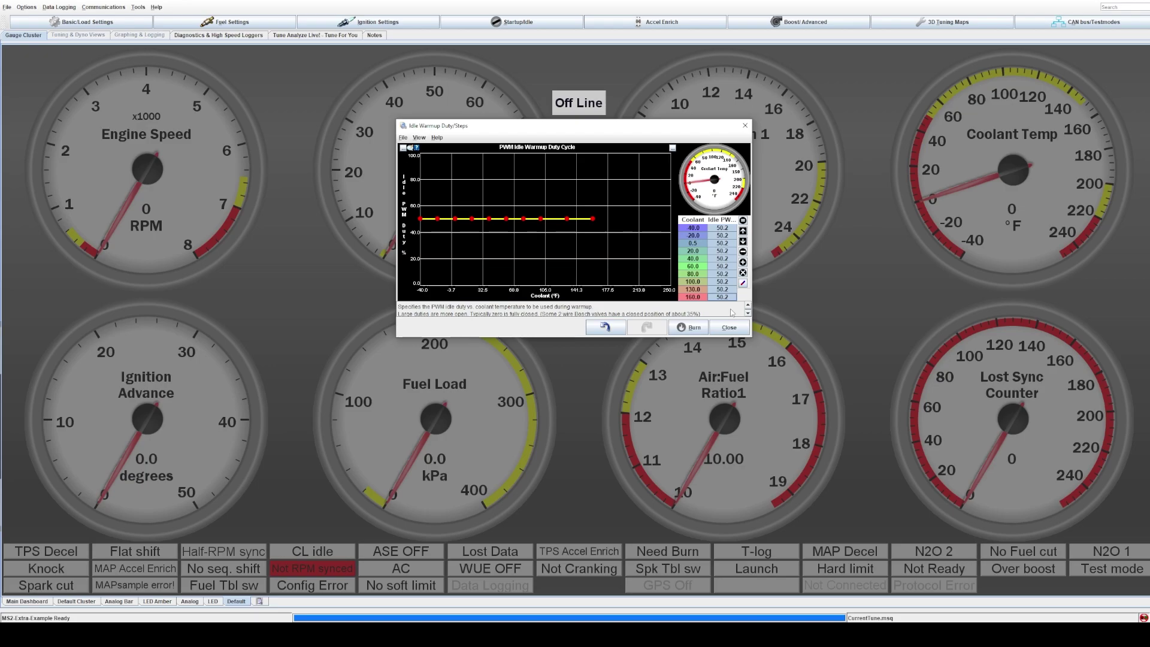
drag(718, 228, 727, 304)
text(60)
key(Return)
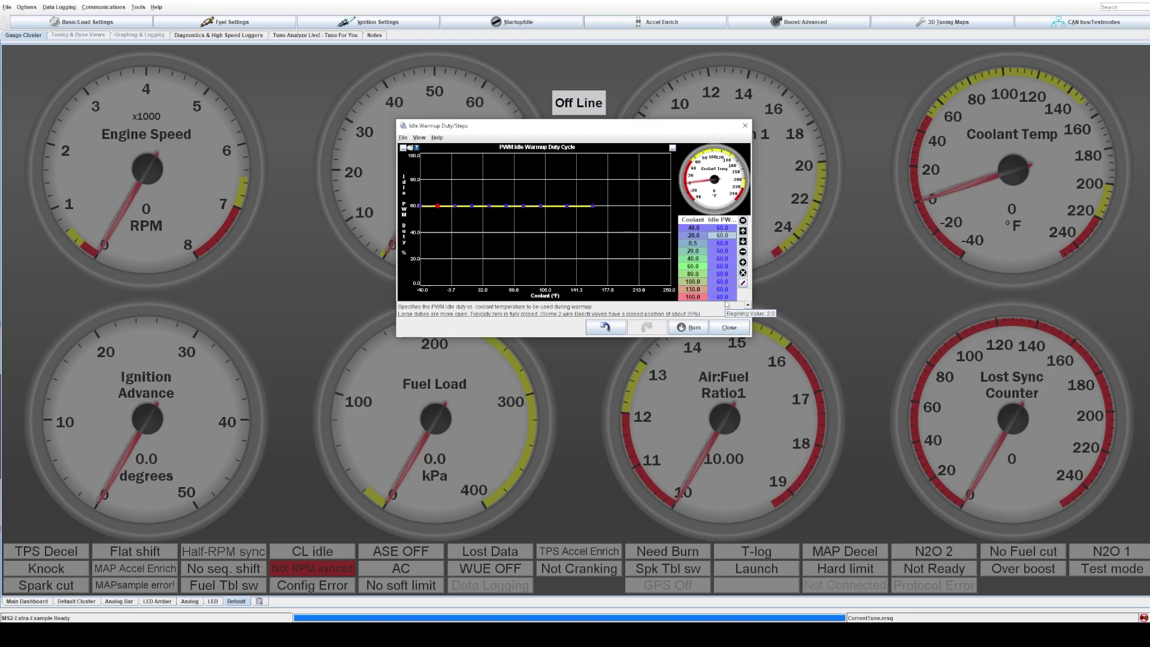
Drag the upper coolant points down so duty tapers from 60% to about 20.4% when hot
click(490, 210)
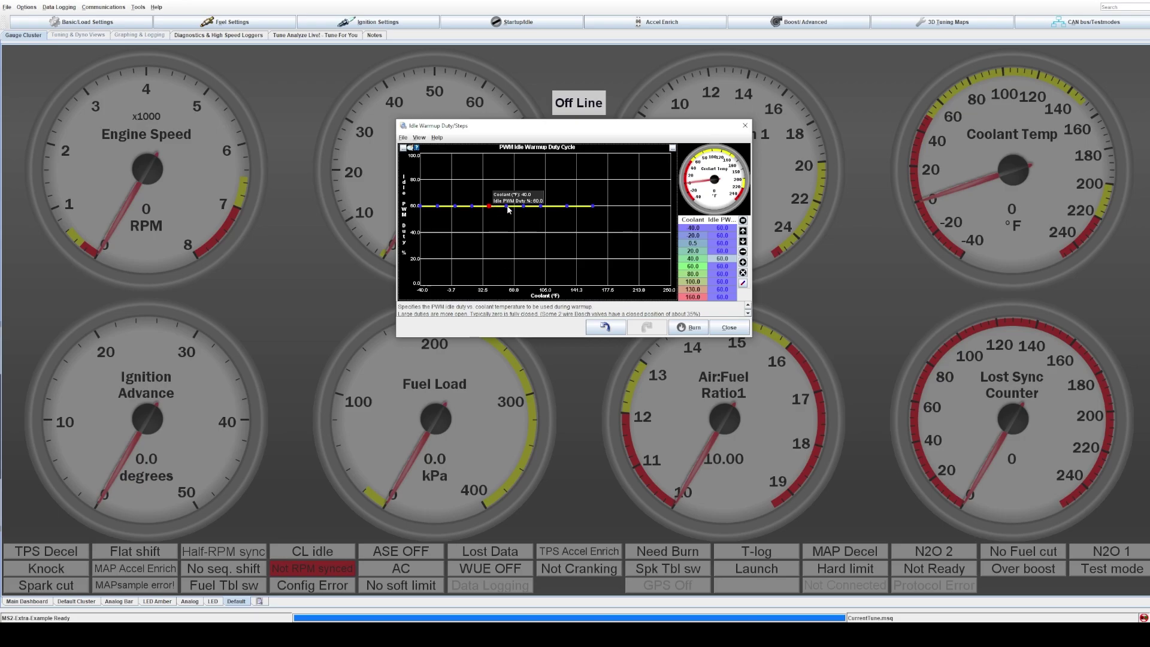
click(523, 243)
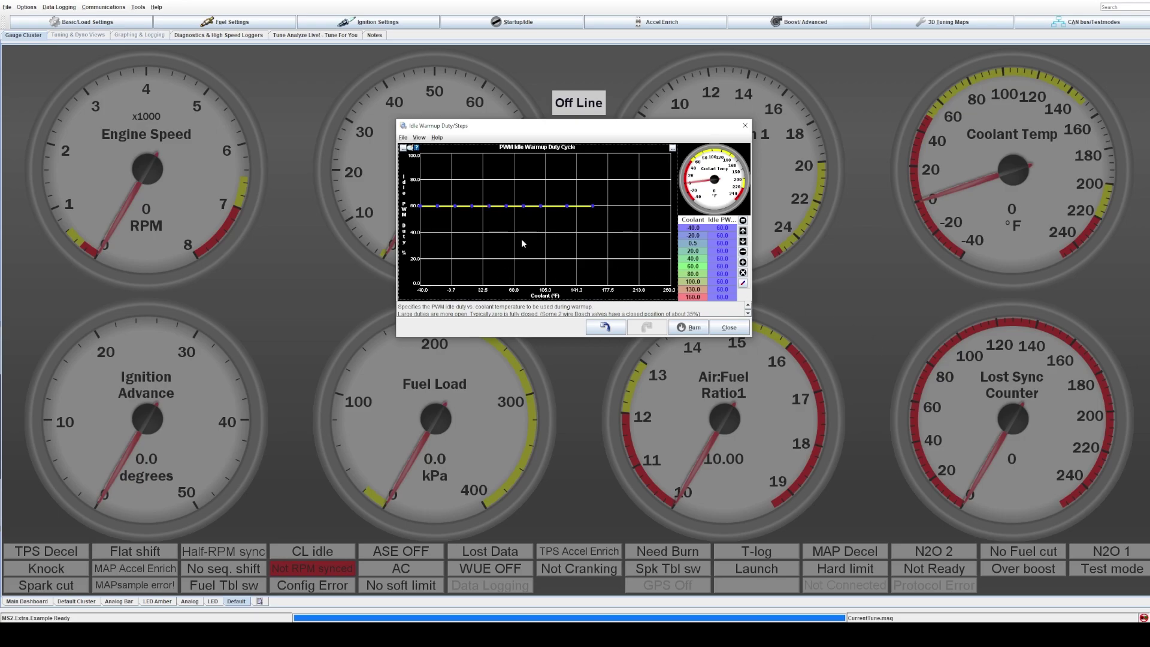
click(490, 206)
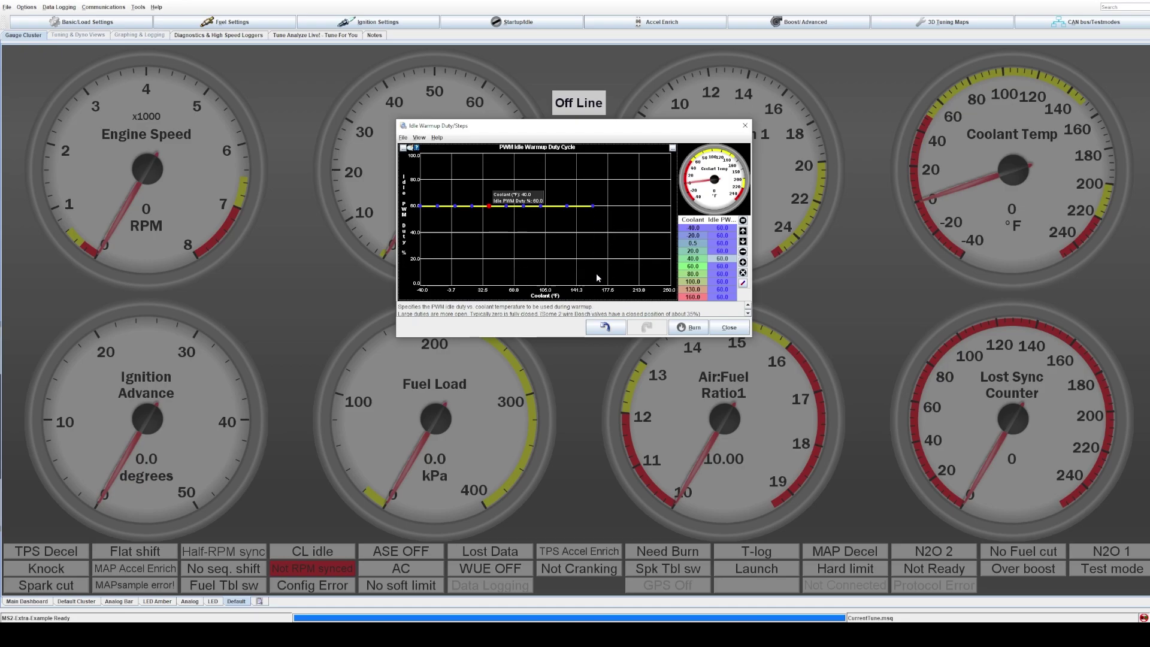
click(718, 297)
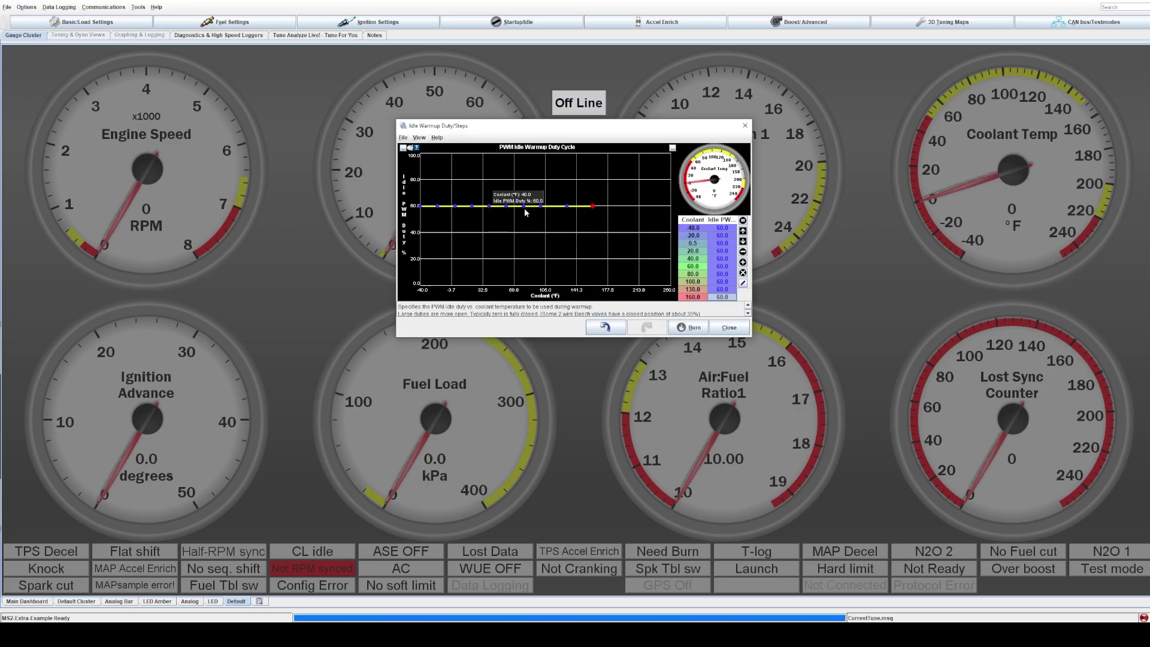
drag(524, 210, 530, 227)
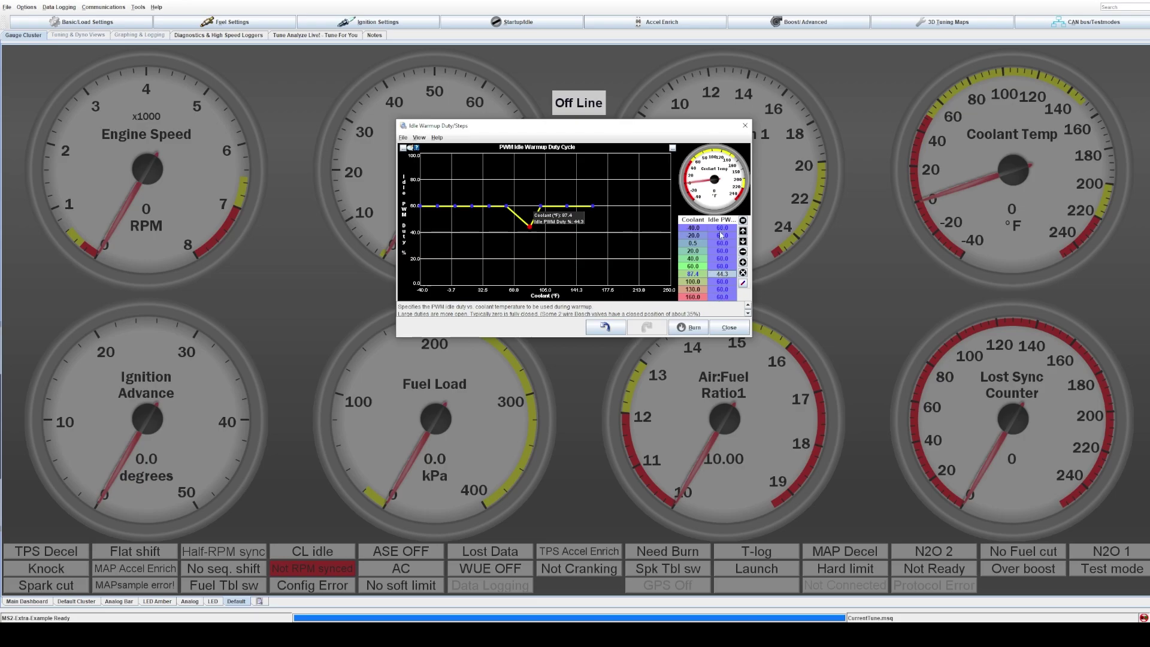
drag(541, 206, 576, 262)
drag(592, 206, 602, 260)
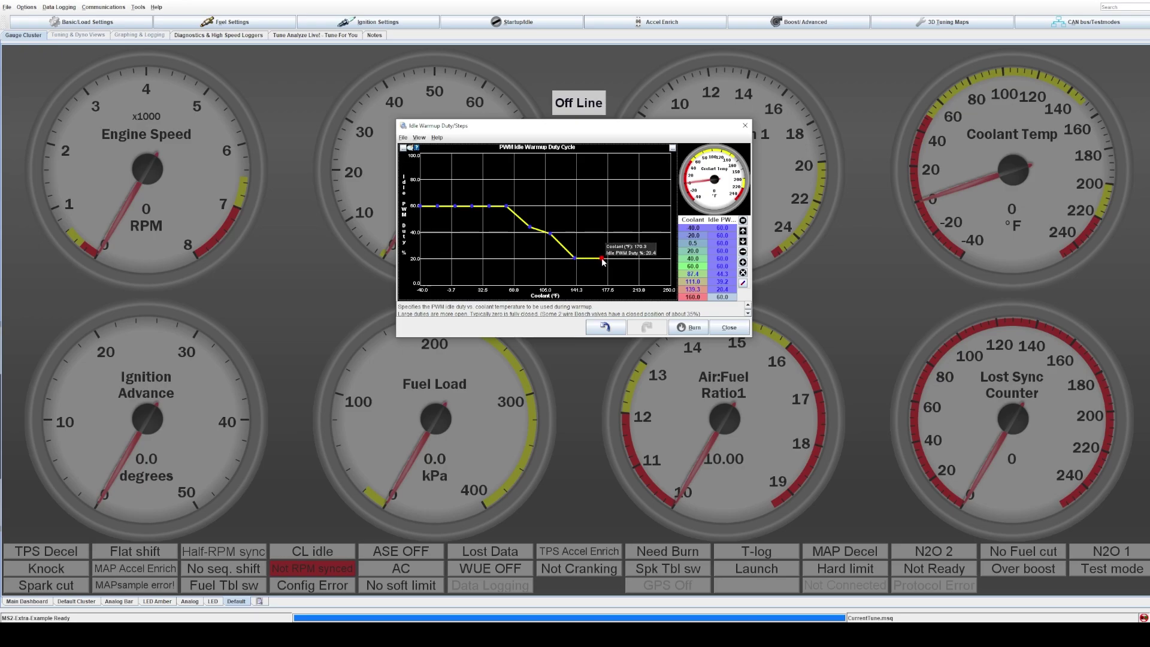
drag(669, 309, 669, 309)
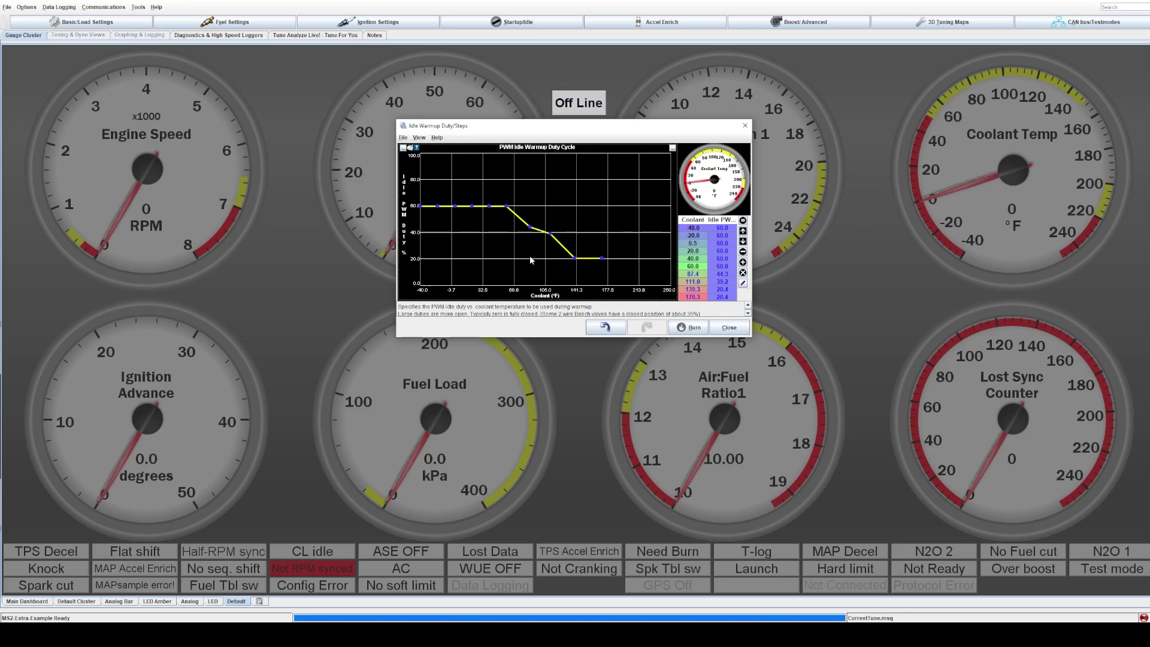
Set every warmup curve point to 50.2% duty
click(721, 228)
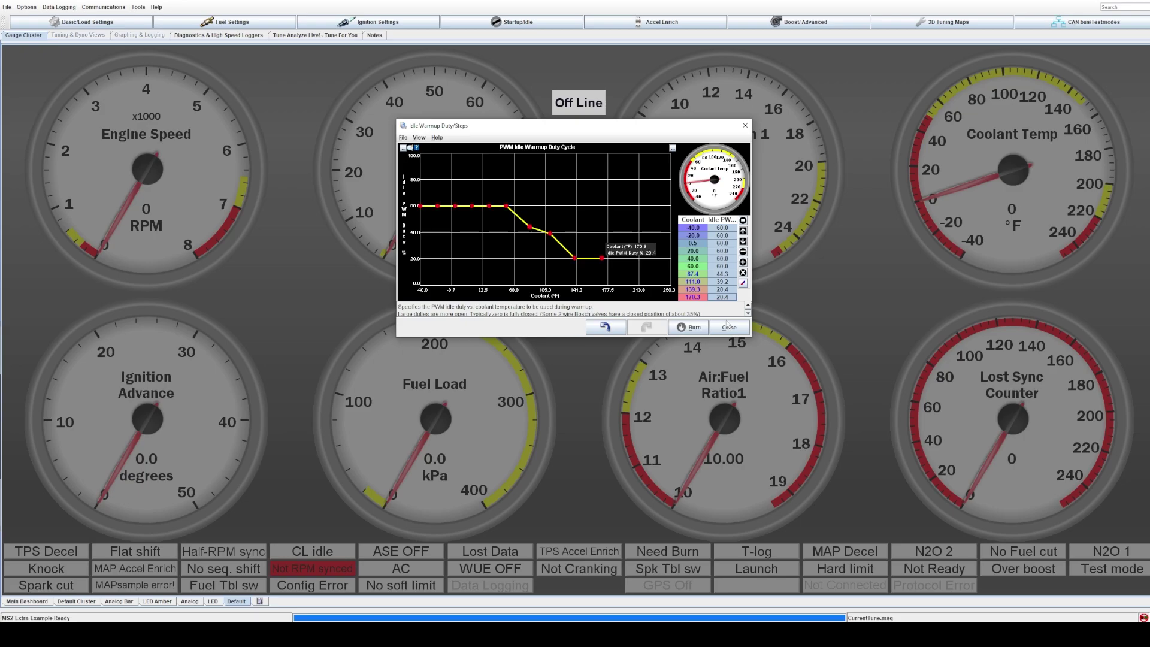
text(50.2)
key(Return)
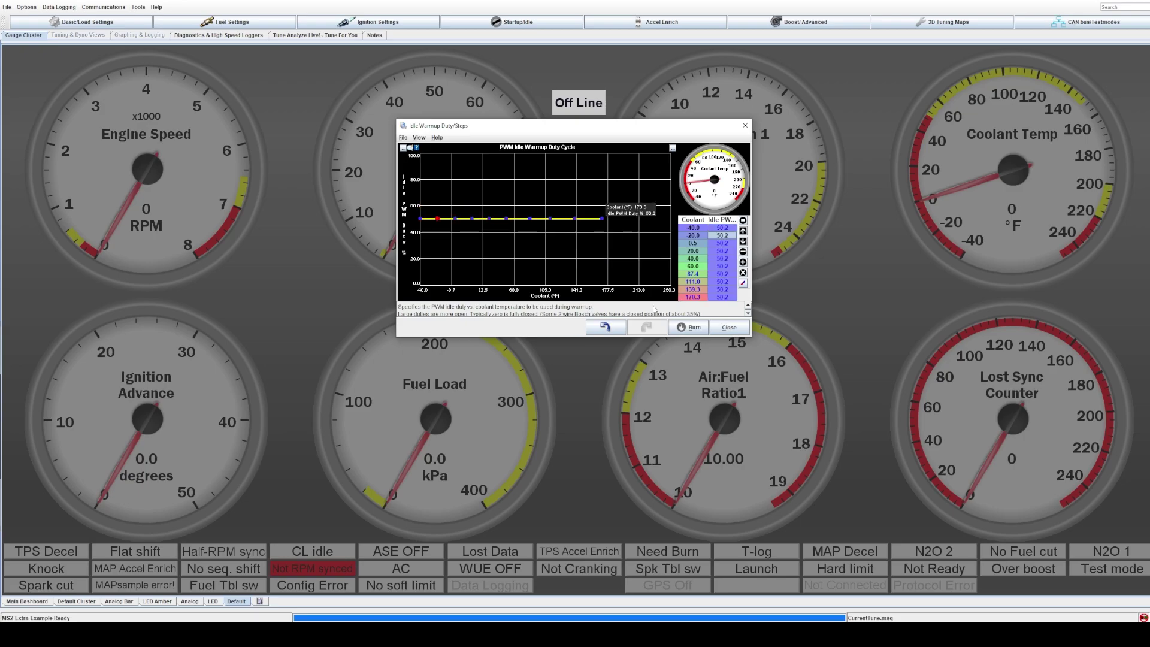
Change the fifth coolant breakpoint to 32.9 °F
click(487, 221)
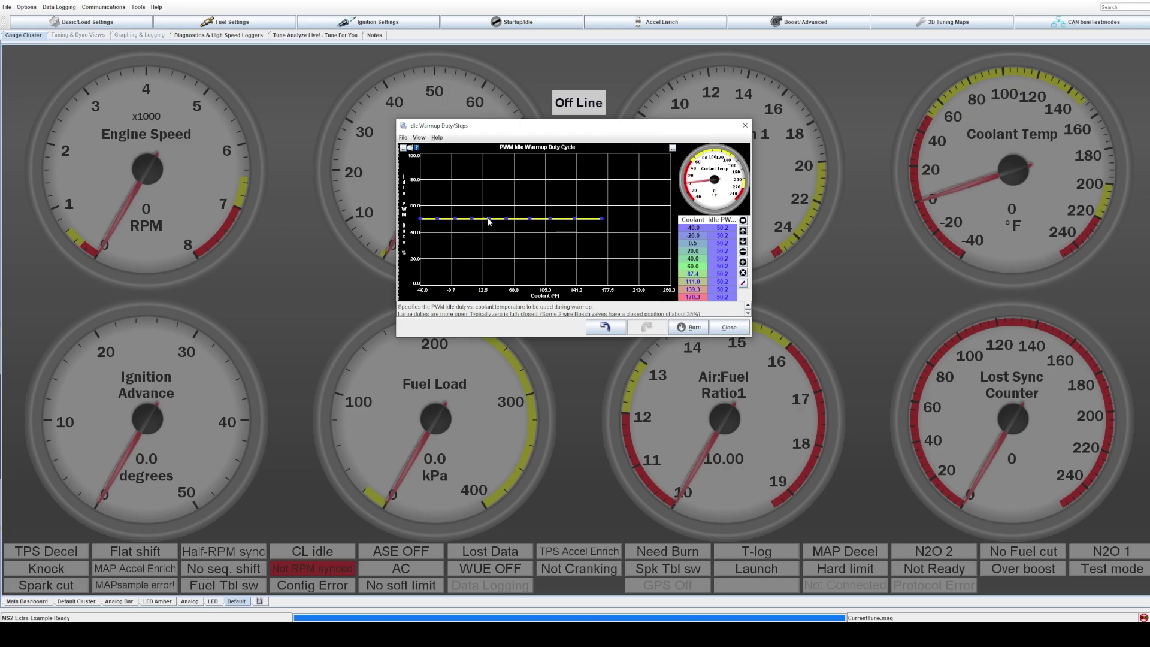
click(484, 219)
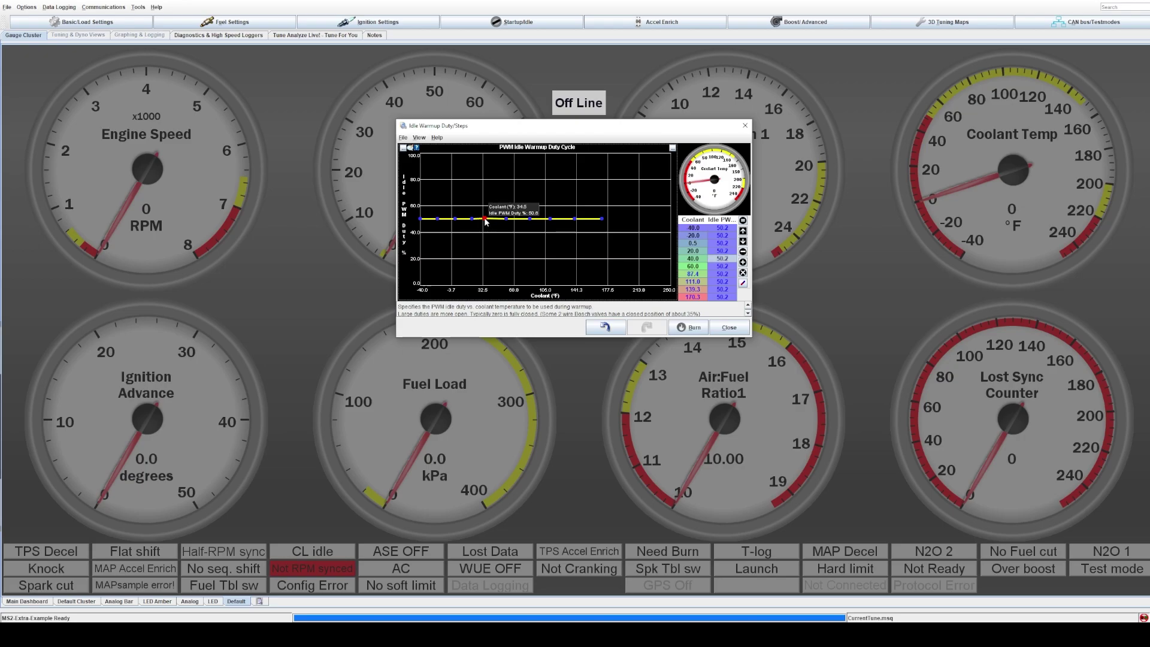
click(694, 259)
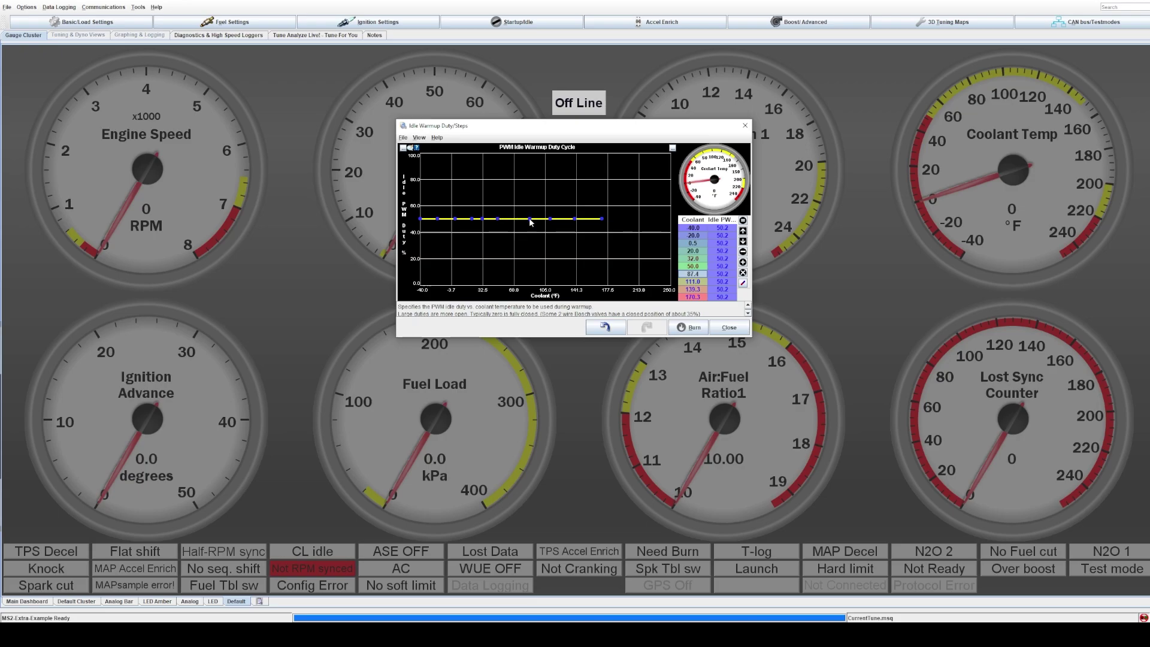
Raise the 87.4 and 141.3 °F points so duty climbs to 80% at 156.7 °F
drag(529, 219, 556, 200)
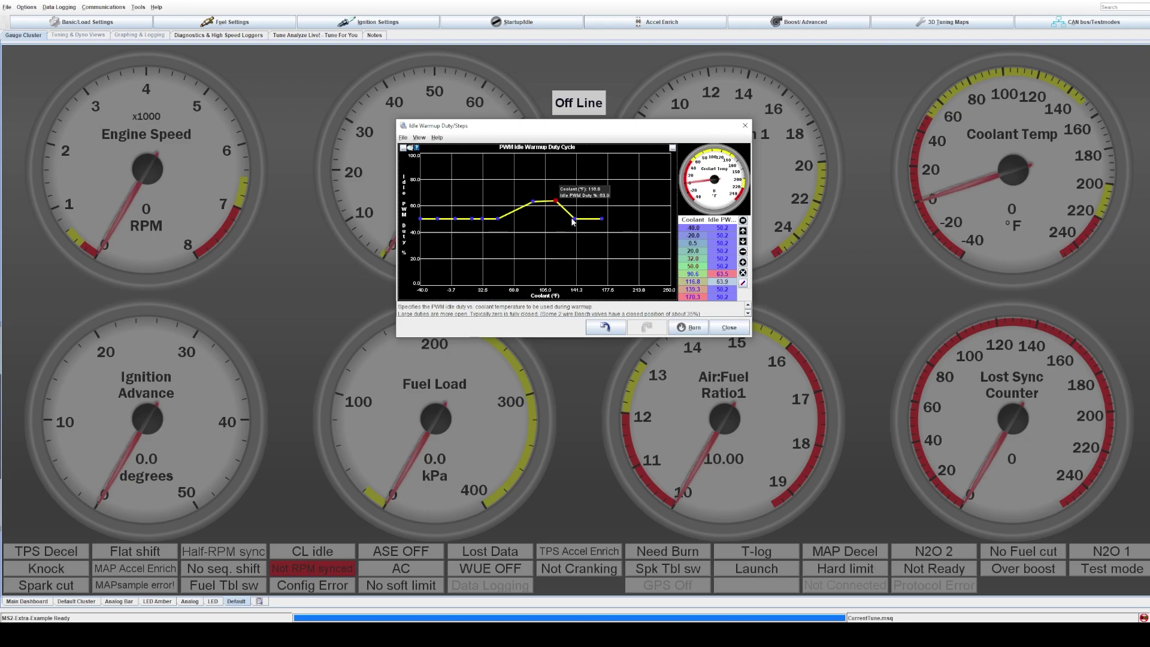
drag(575, 221, 590, 179)
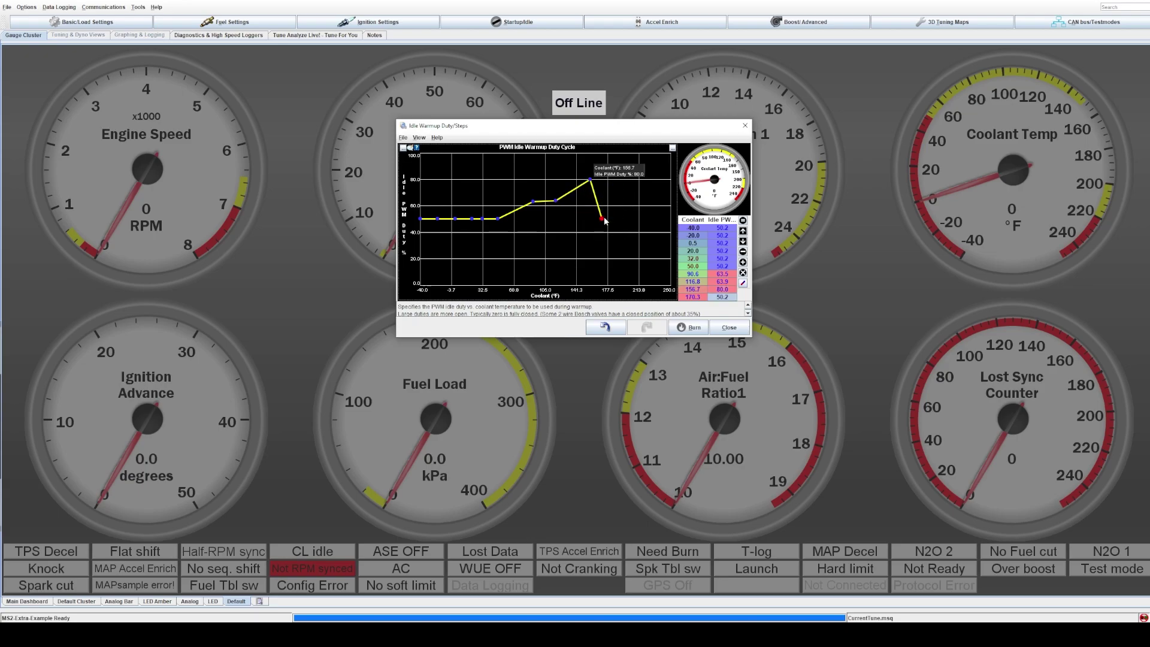
drag(602, 218, 672, 183)
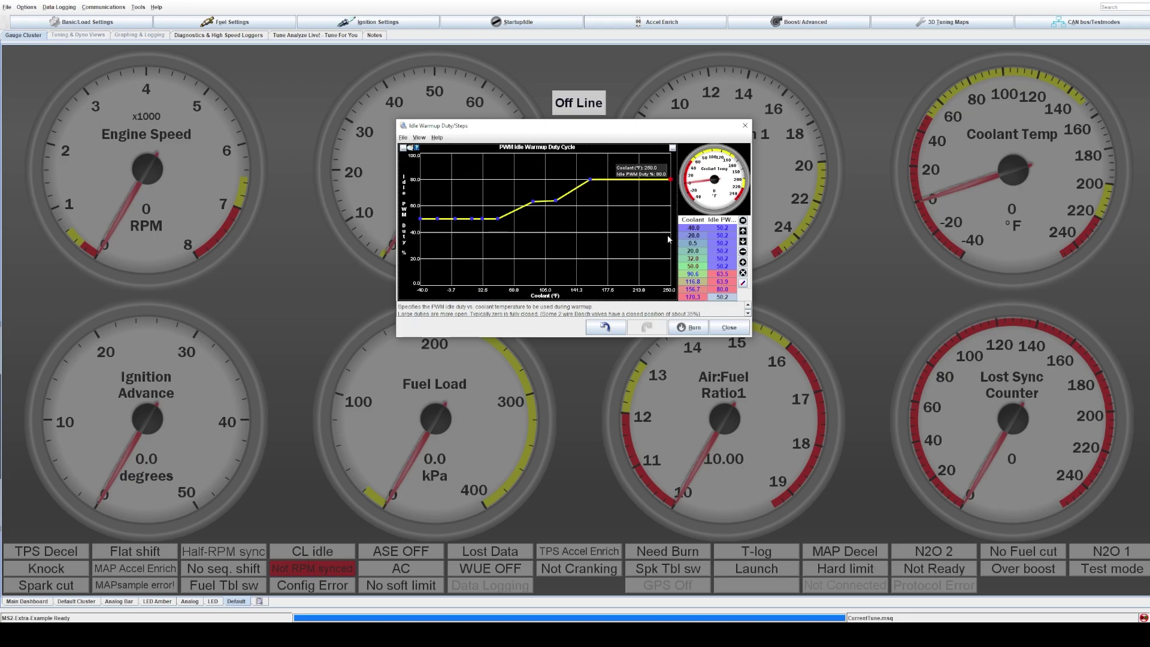
click(595, 247)
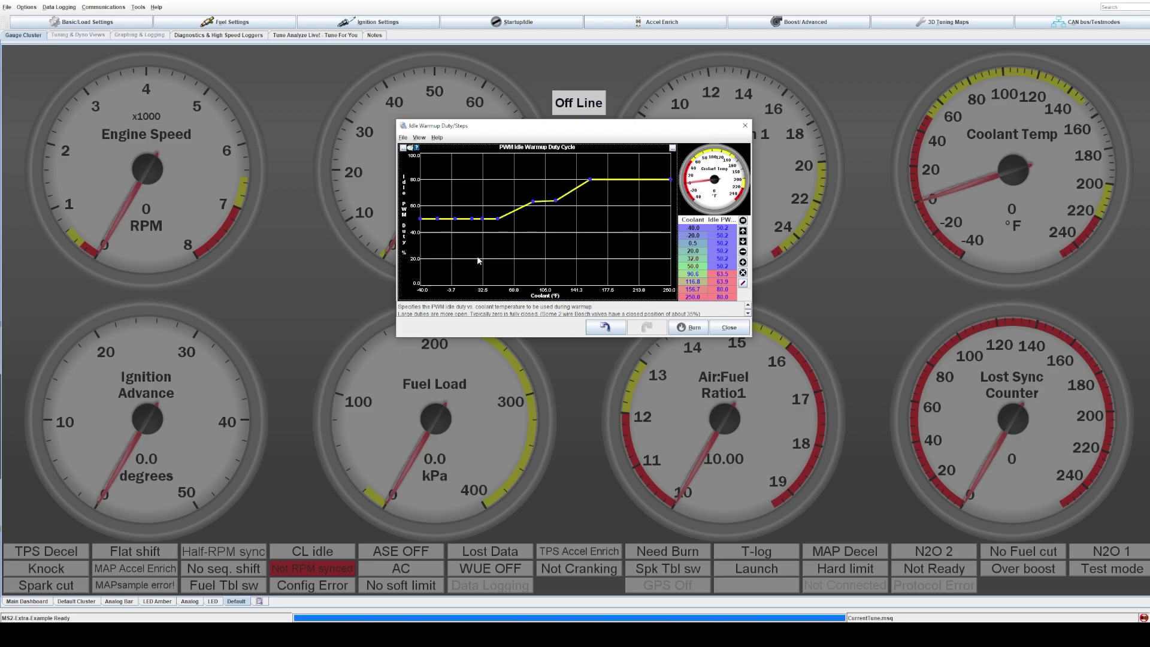
mouse_move(718, 293)
Set the warmup curve's 155.1 °F and 249 °F points to 80% and raise 117.8 °F to 71.7%
click(743, 241)
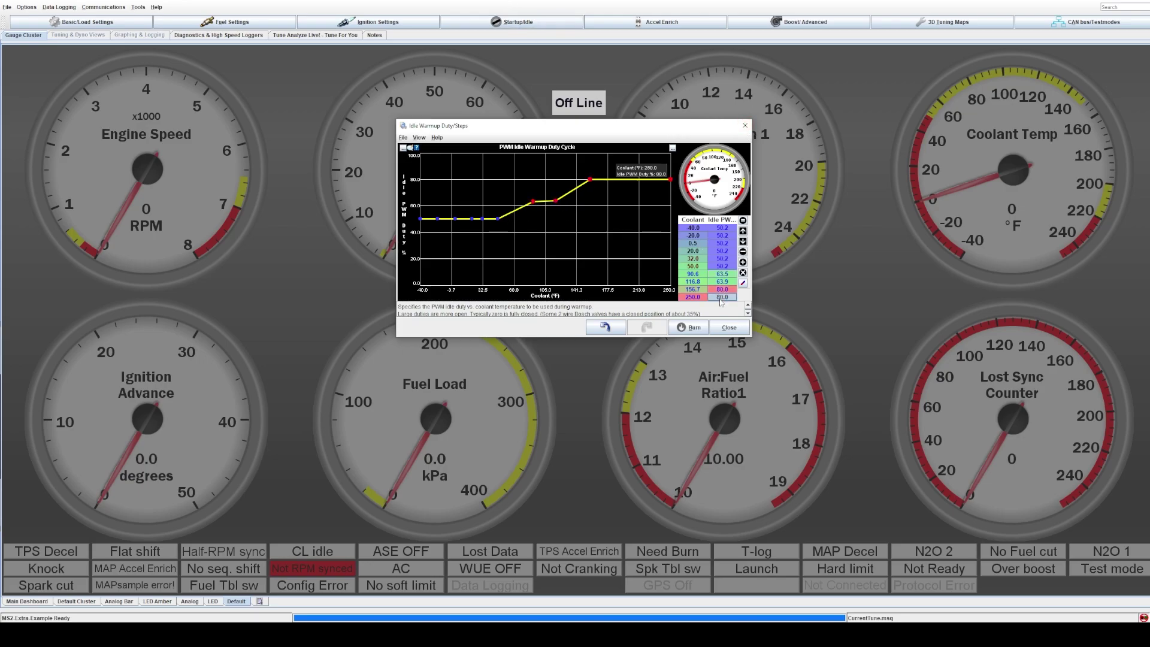
click(722, 228)
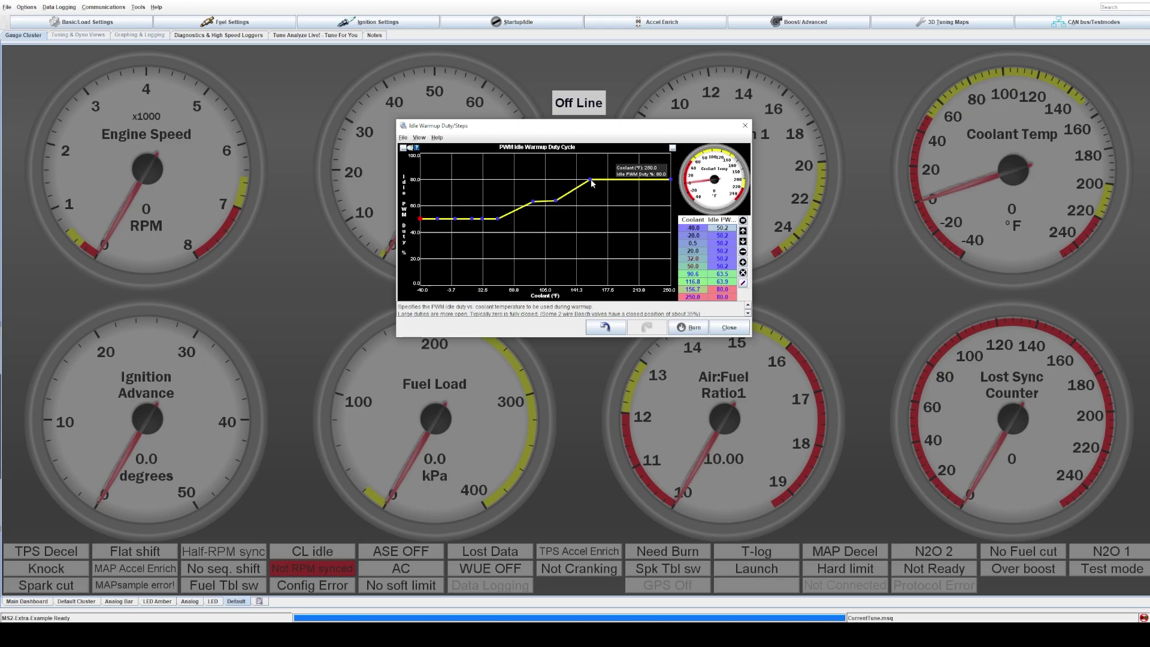
drag(590, 180, 590, 154)
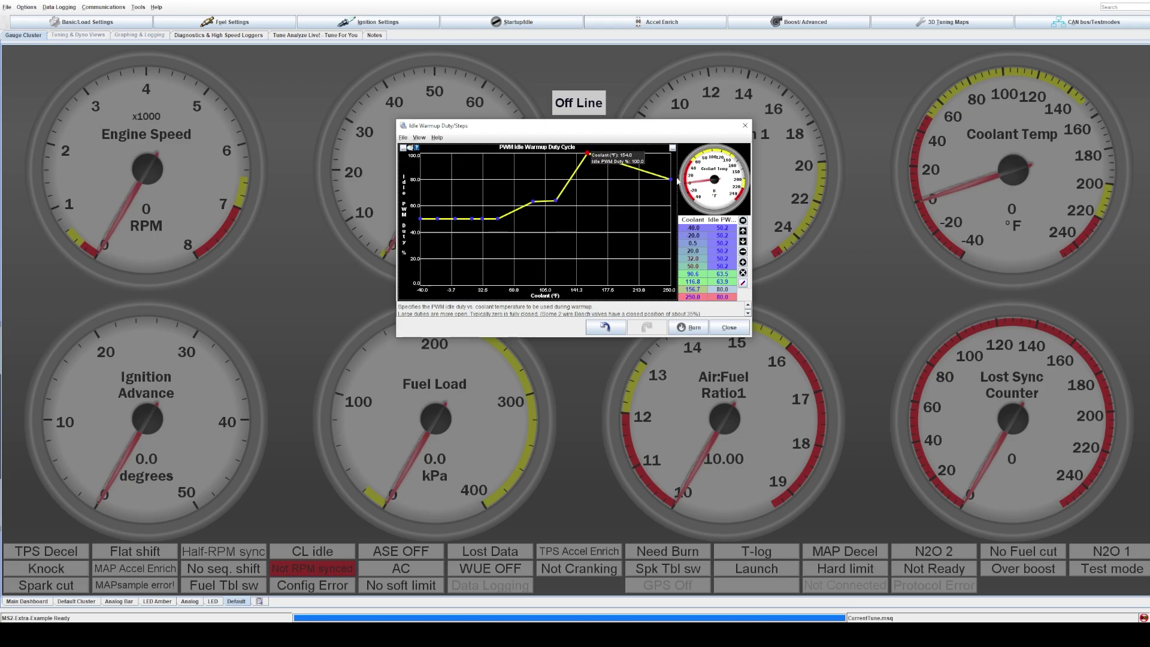
drag(670, 180, 669, 154)
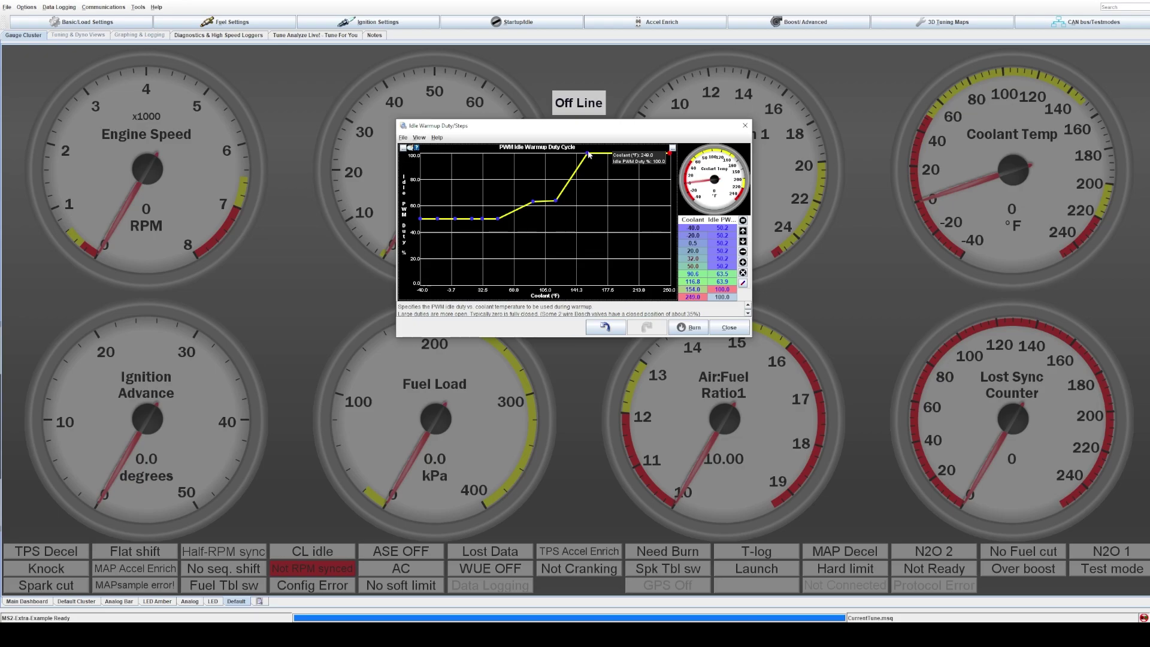
drag(590, 155, 589, 180)
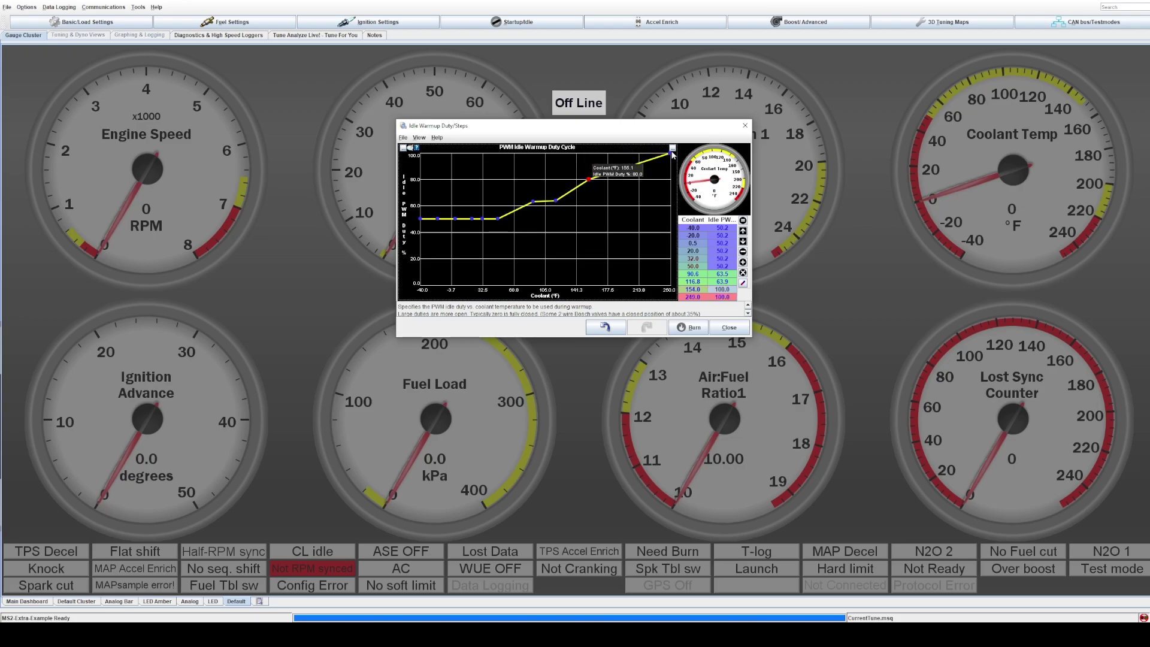
drag(670, 157, 671, 181)
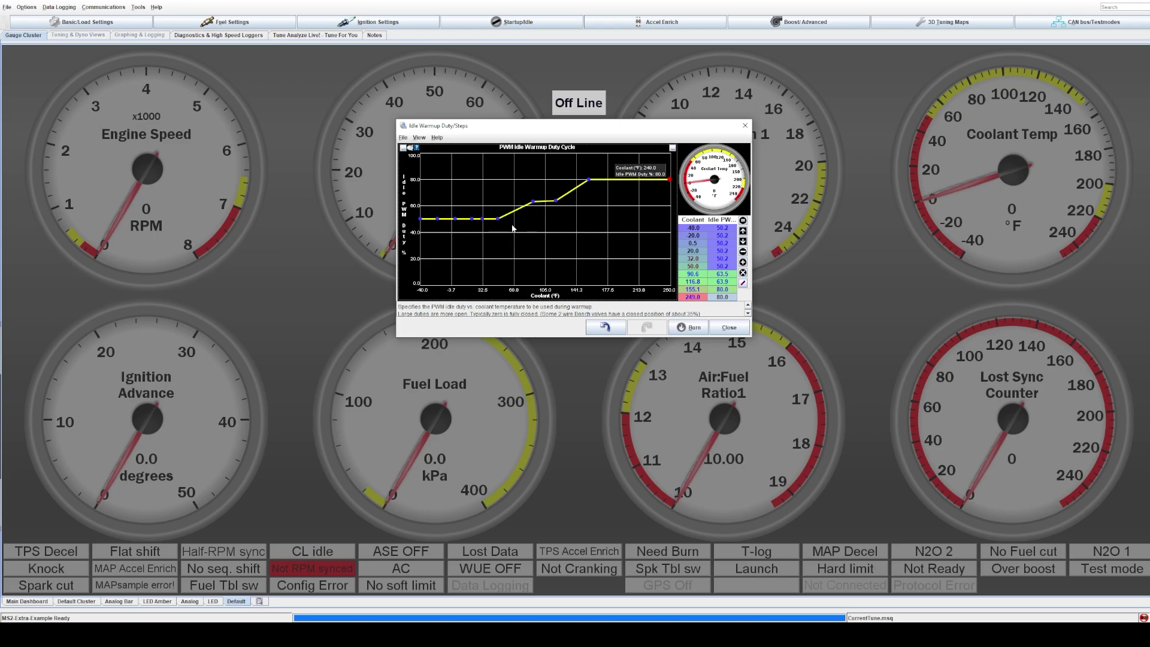
drag(556, 201, 556, 191)
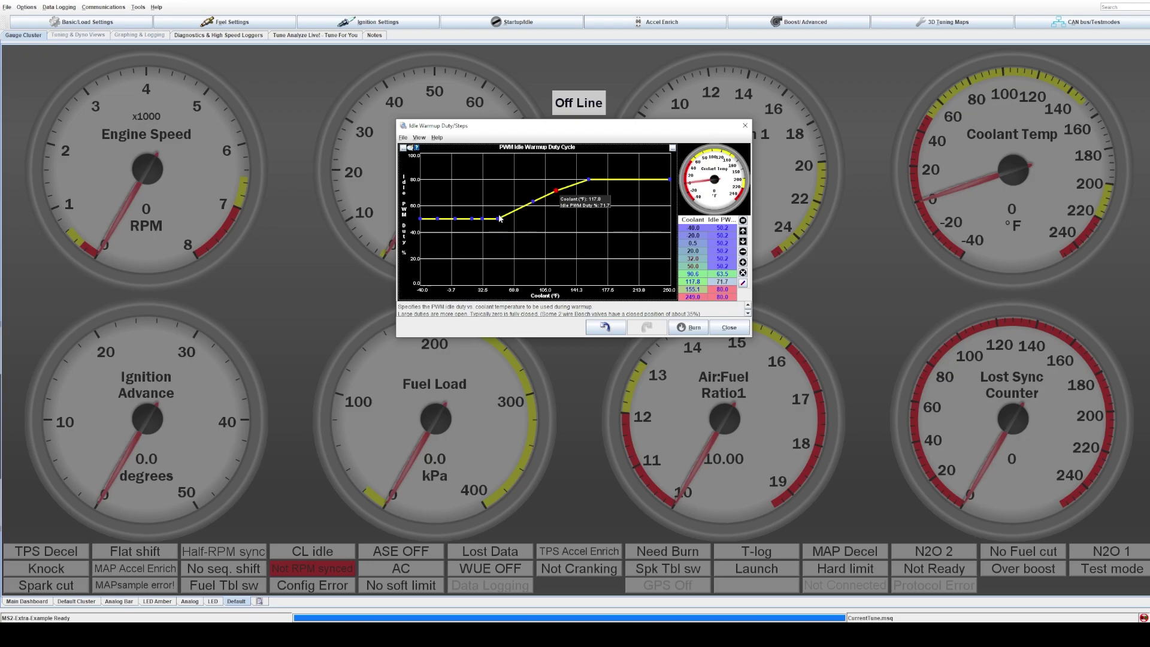